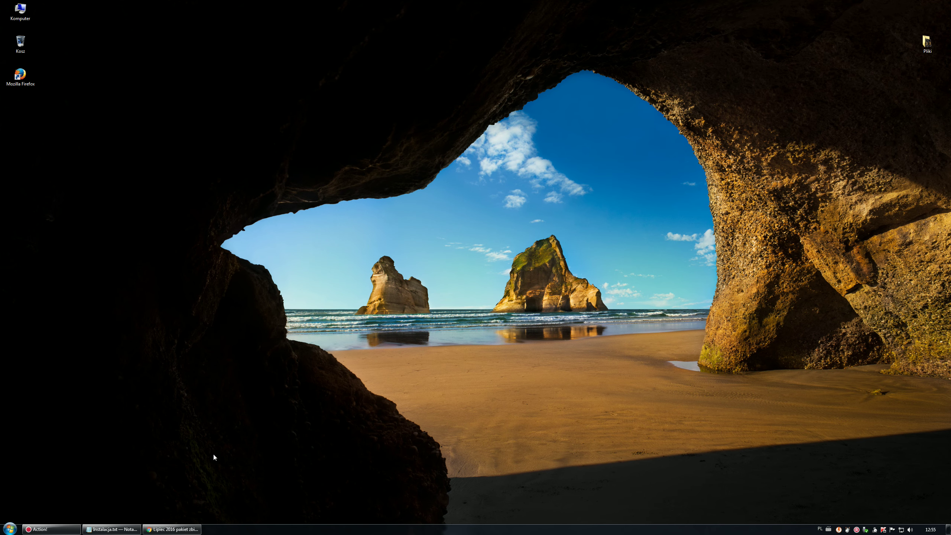
In Chrome, view the file list for the Polish Windows 7 Service Pack 1 download with windows6.1-KB976932-X64.exe selected, and close that page
left_click(172, 529)
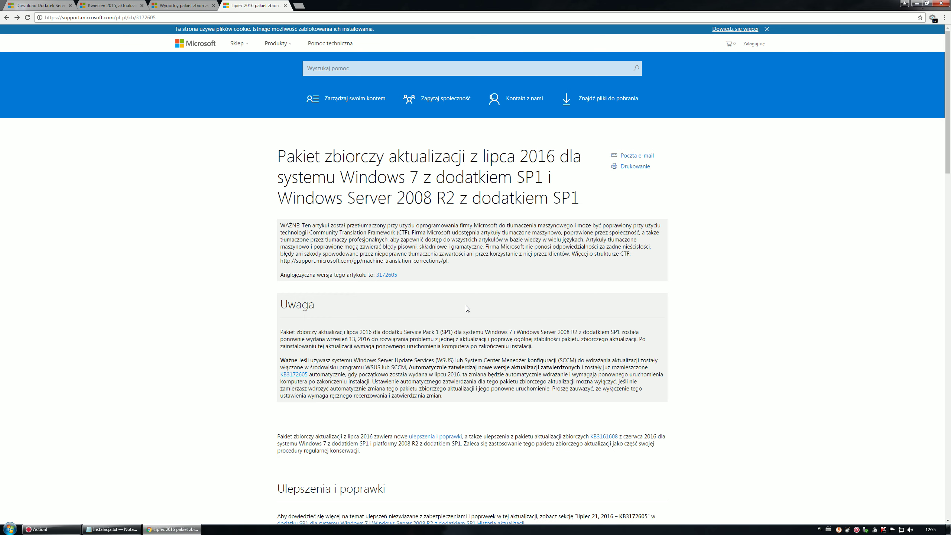
left_click(38, 5)
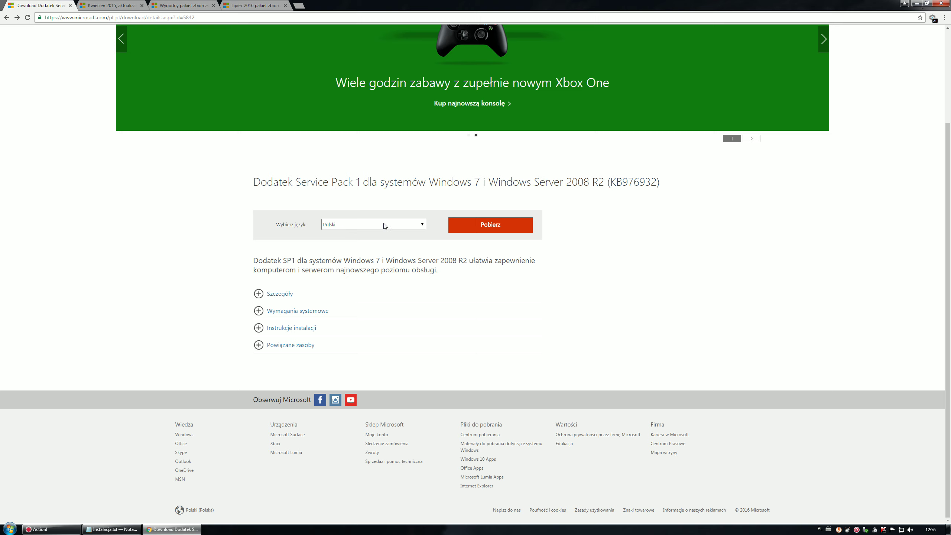
left_click(513, 229)
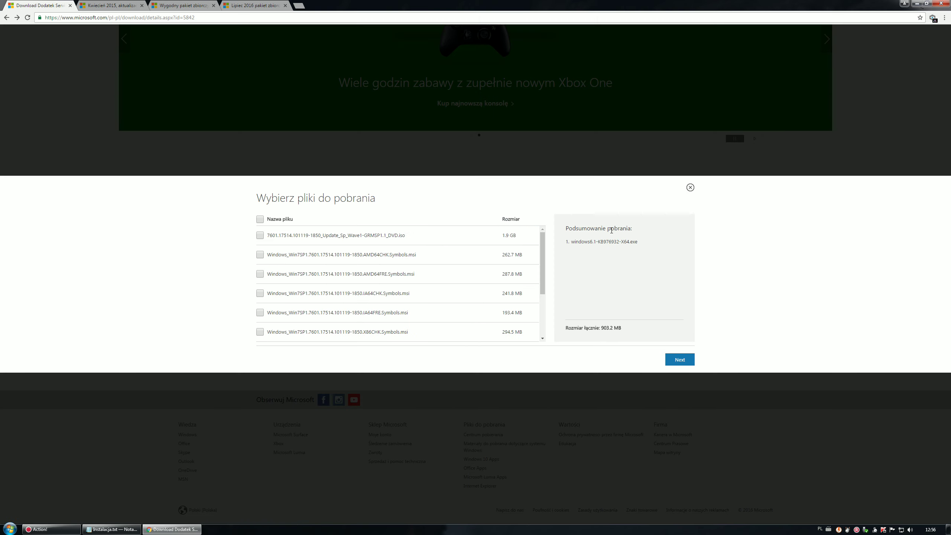
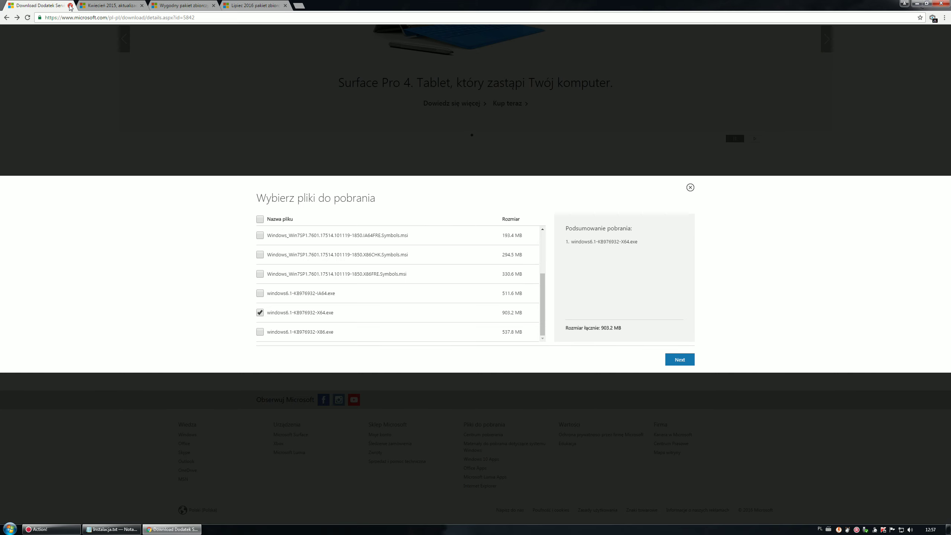
left_click(70, 6)
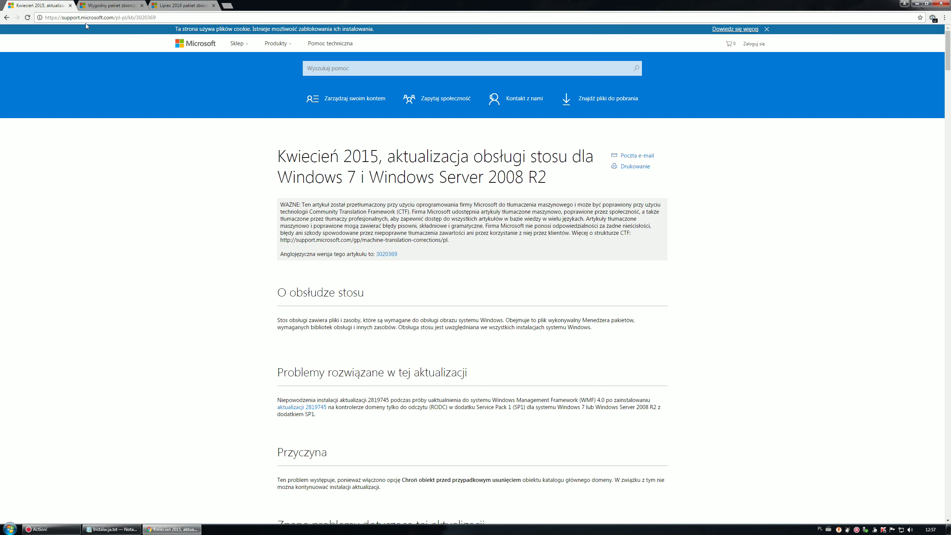
Locate the download link for 64-bit versions of Windows 7 in the KB3020369 article's Microsoft Download Center section
scroll(215, 195, "down", 4)
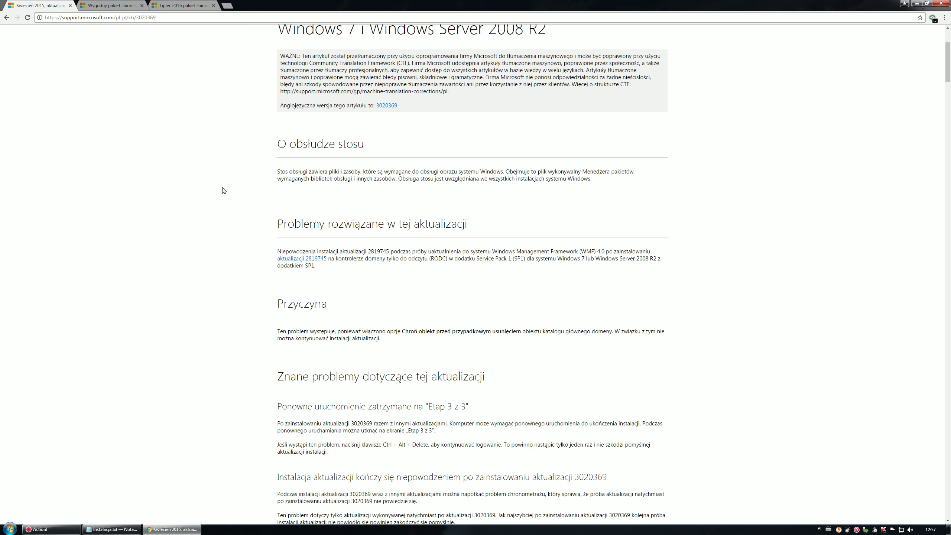
scroll(224, 190, "down", 3)
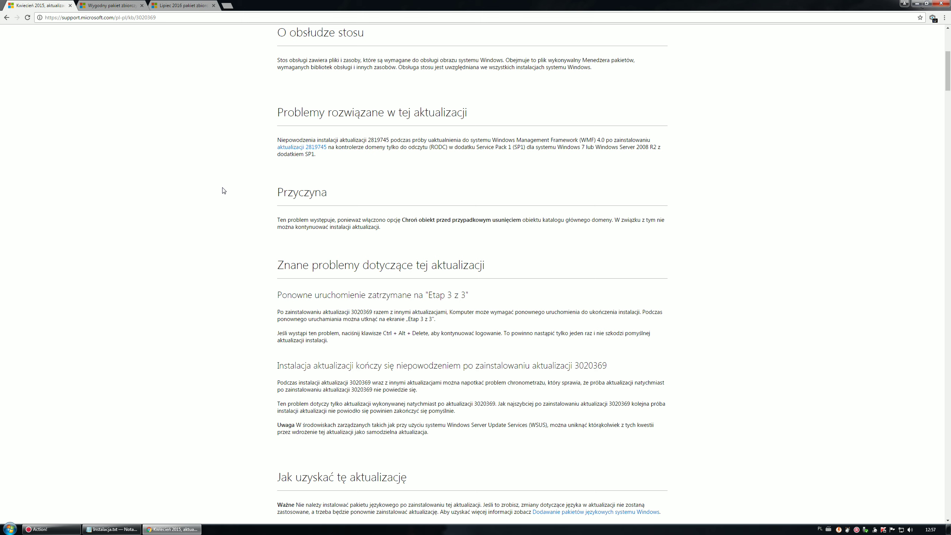
scroll(223, 190, "down", 8)
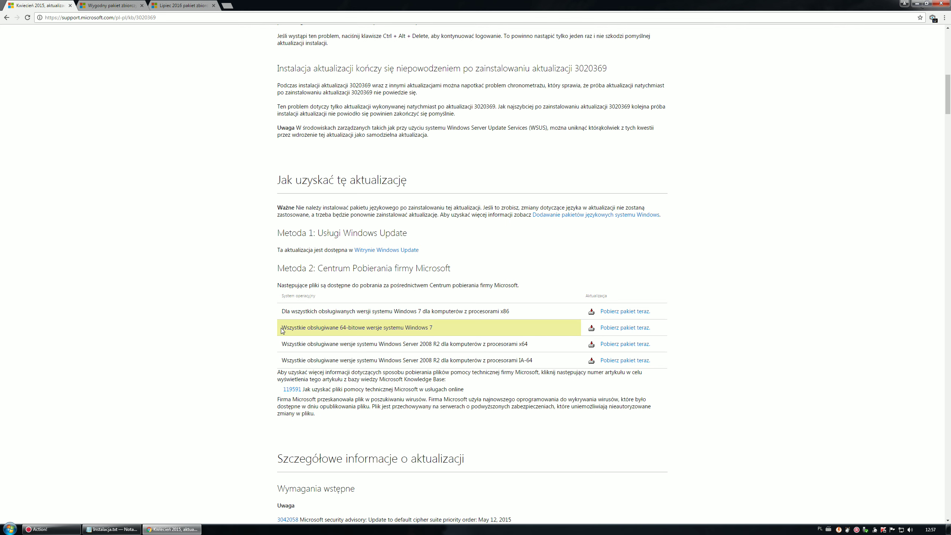
mouse_move(313, 330)
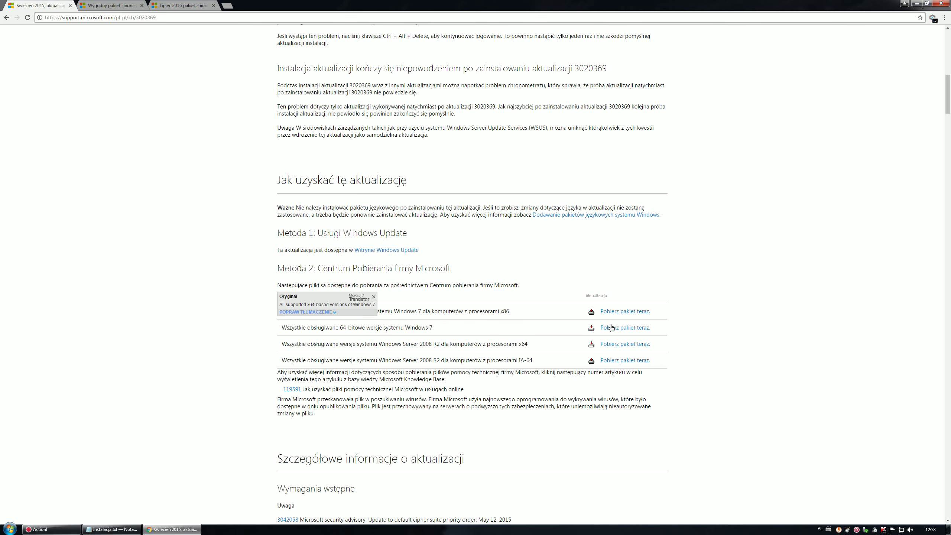
mouse_move(611, 328)
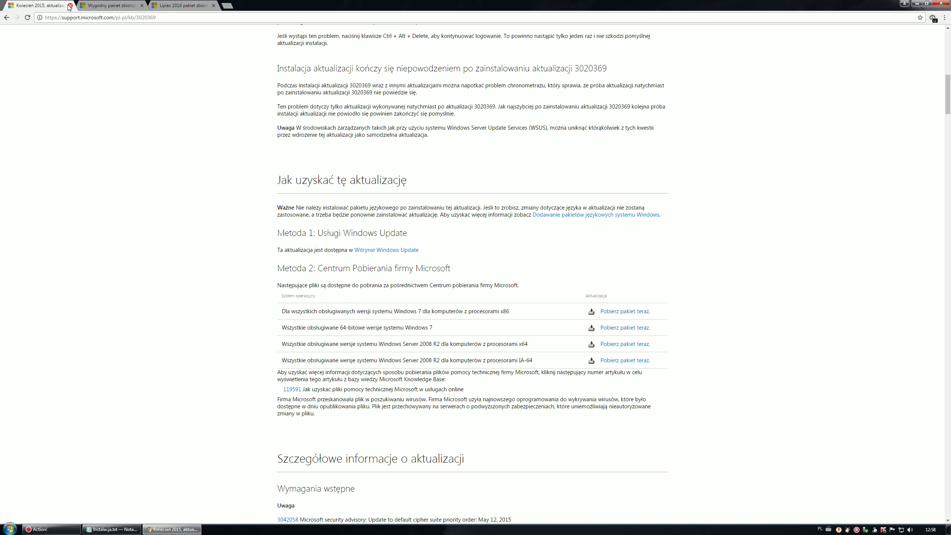
Bring up the KB3125574 convenience rollup article and check it against the installation order in the Instalacja.txt notes
left_click(112, 5)
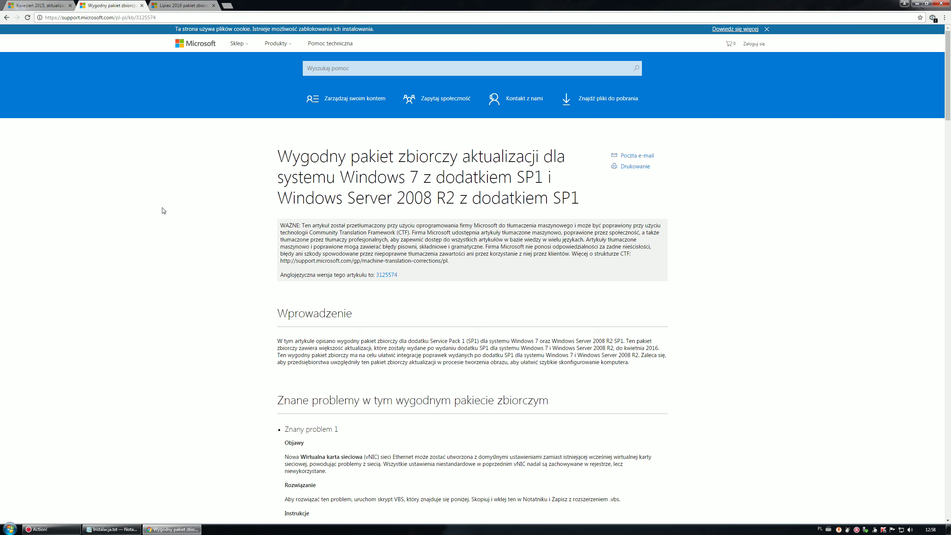
left_click(111, 529)
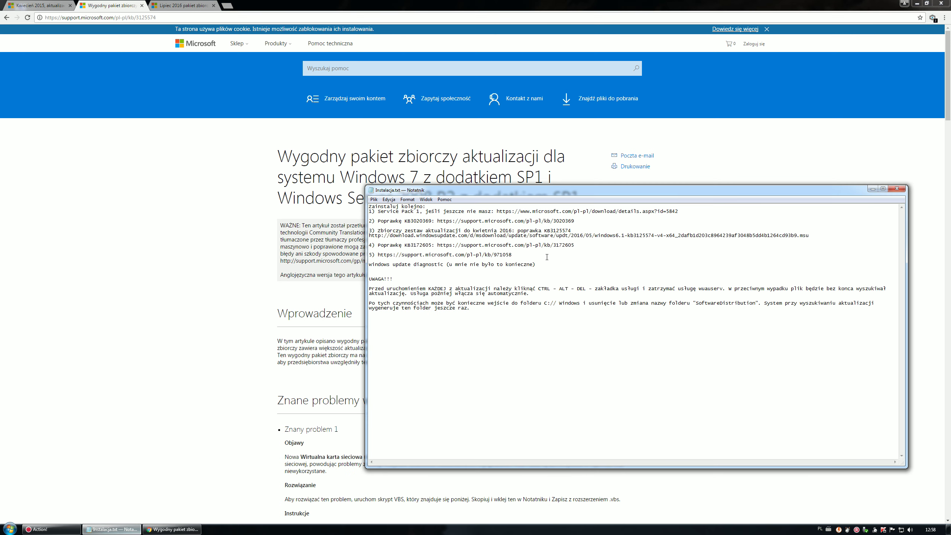
left_click(546, 257)
key("alt+Tab")
Read through the KB3125574 article's known issues and examine its prerequisites for applying the update
mouse_move(449, 187)
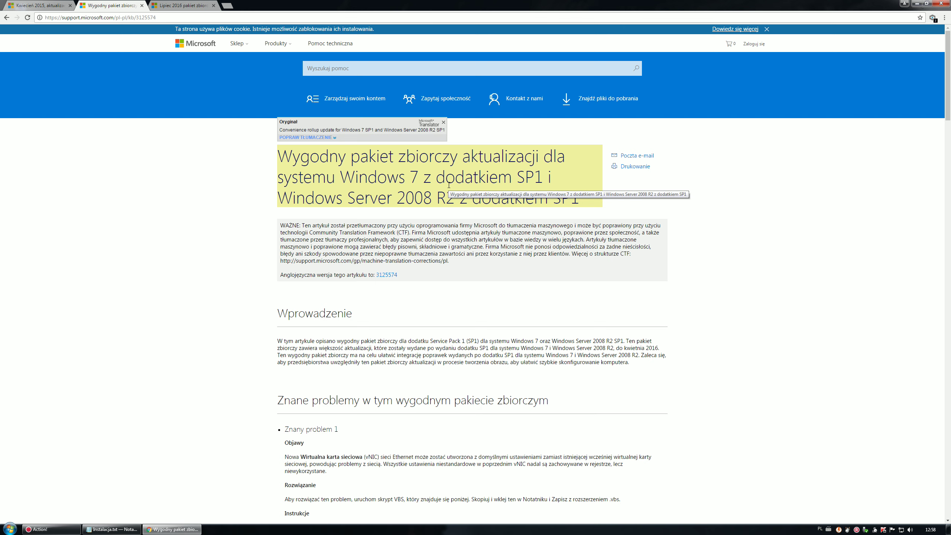
scroll(261, 249, "down", 4)
scroll(261, 249, "down", 4)
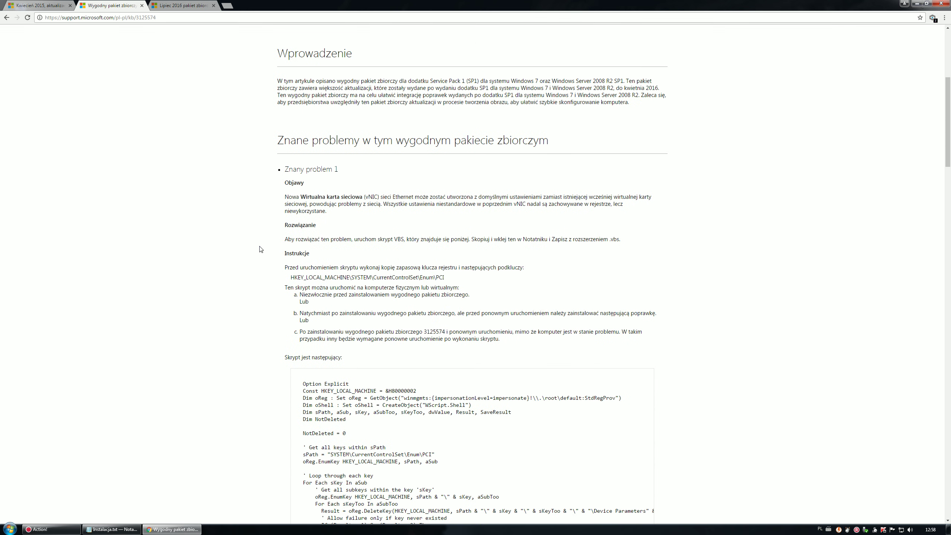
scroll(260, 249, "down", 8)
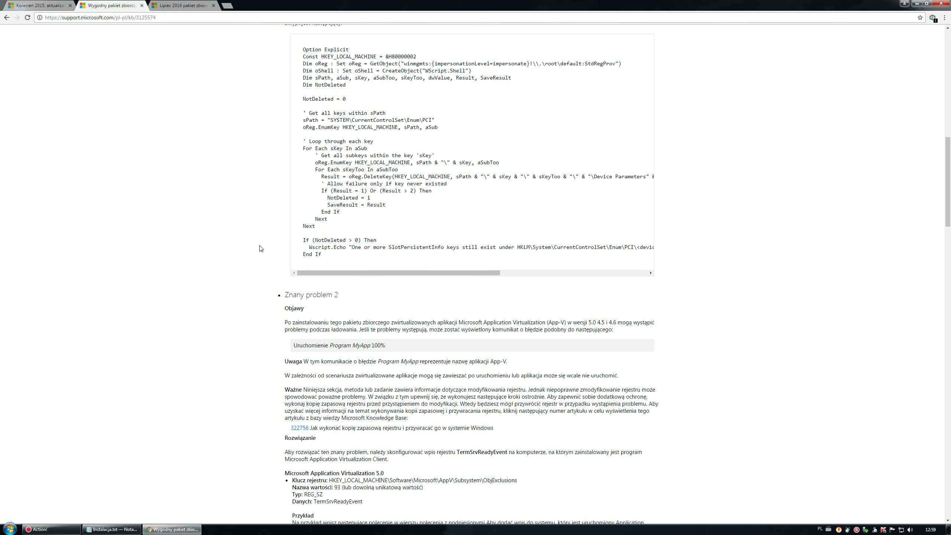
scroll(261, 249, "down", 11)
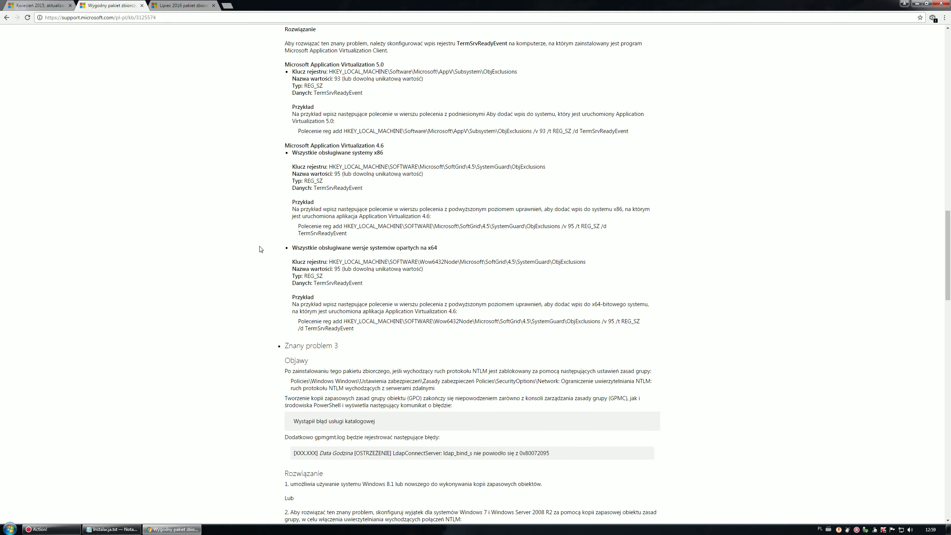
scroll(261, 250, "down", 4)
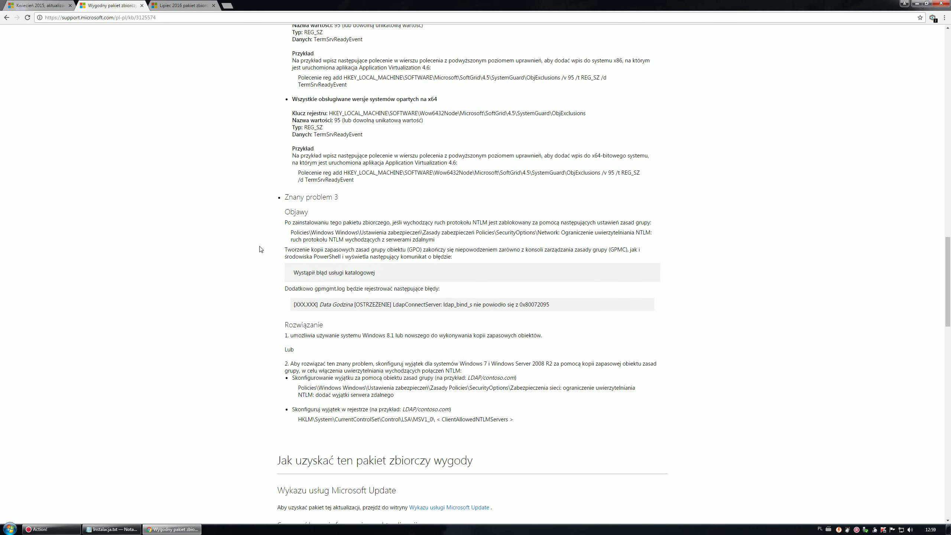
scroll(260, 269, "up", 11)
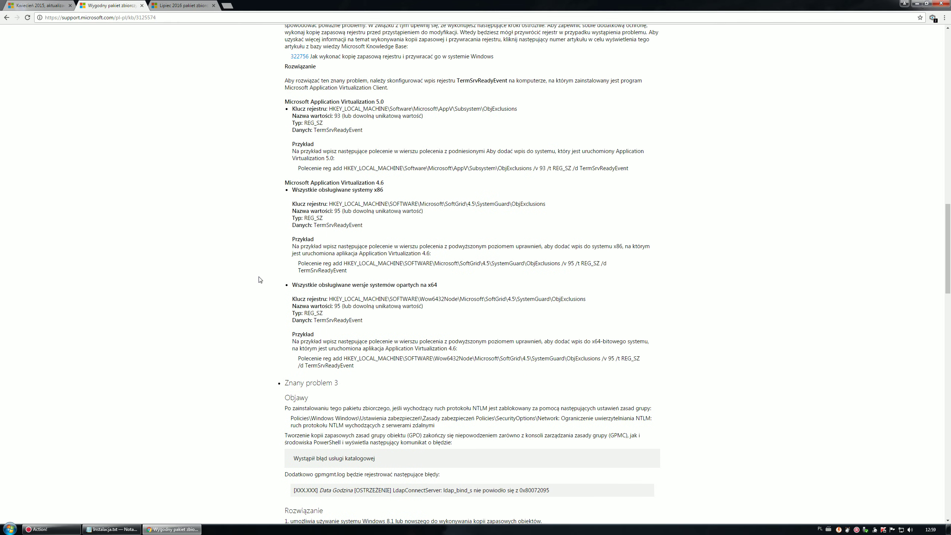
scroll(260, 281, "up", 12)
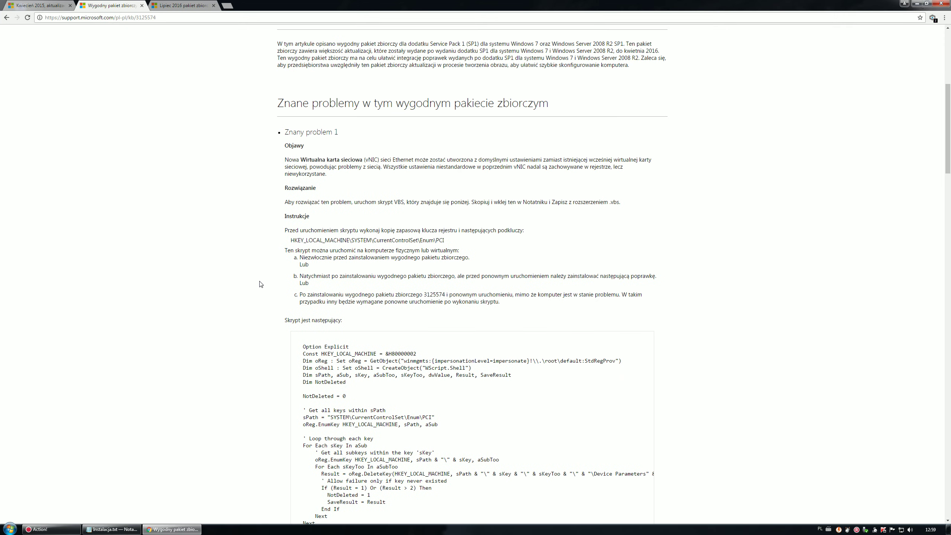
scroll(260, 283, "down", 10)
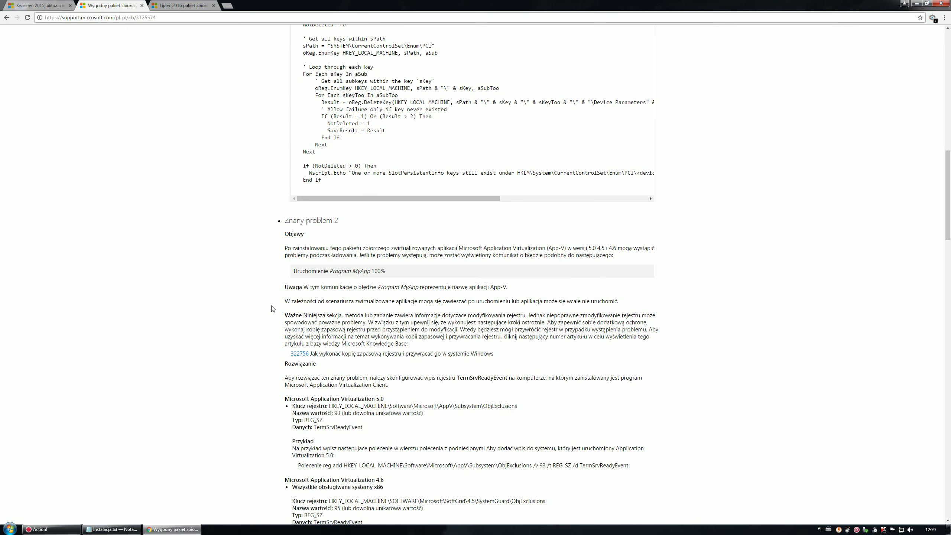
scroll(272, 309, "down", 5)
scroll(271, 308, "down", 13)
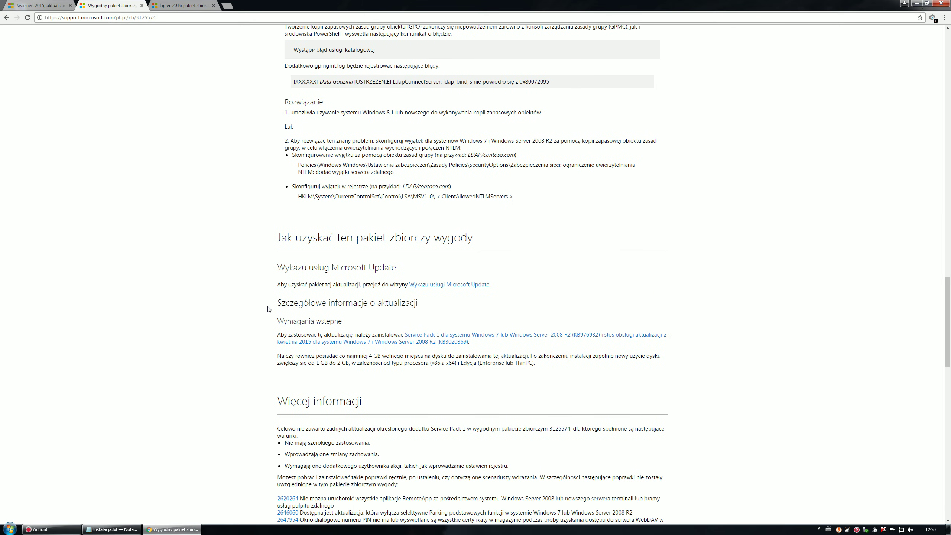
scroll(410, 250, "down", 2)
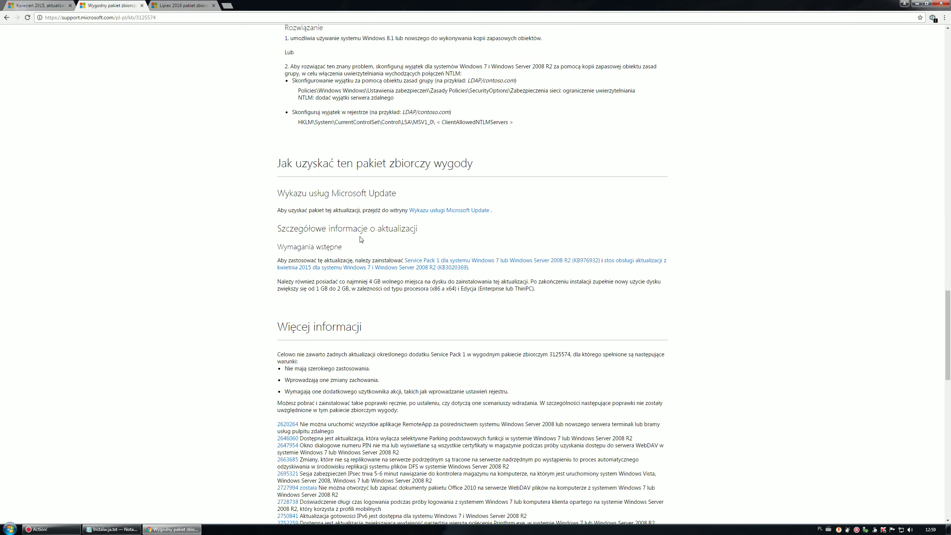
mouse_move(325, 261)
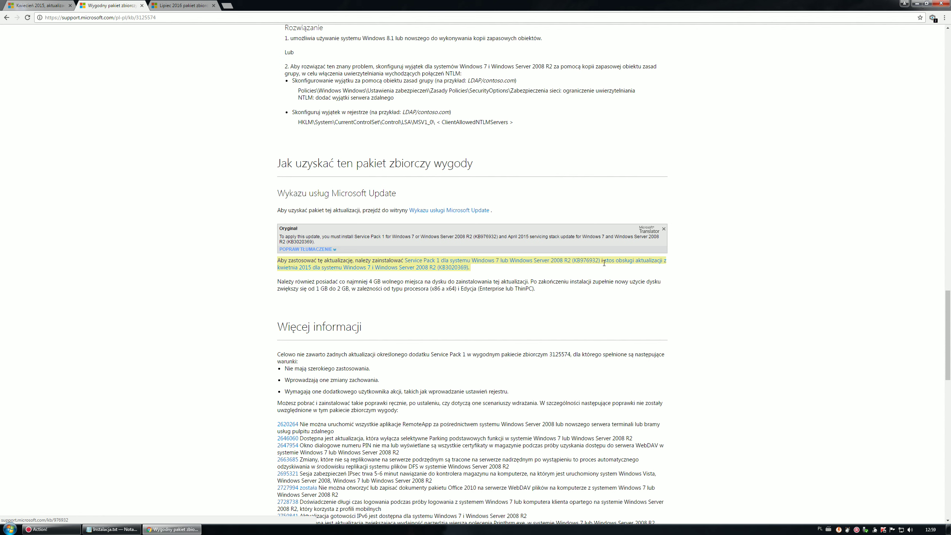
Return to the KB3020369 article and check its title against the April 2015 servicing stack prerequisite
left_click(323, 271)
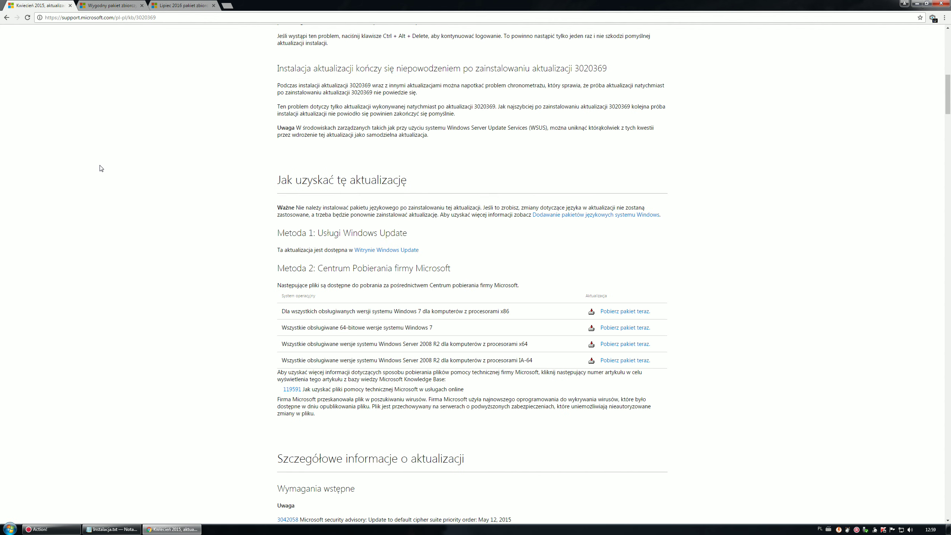
scroll(105, 198, "up", 15)
mouse_move(506, 159)
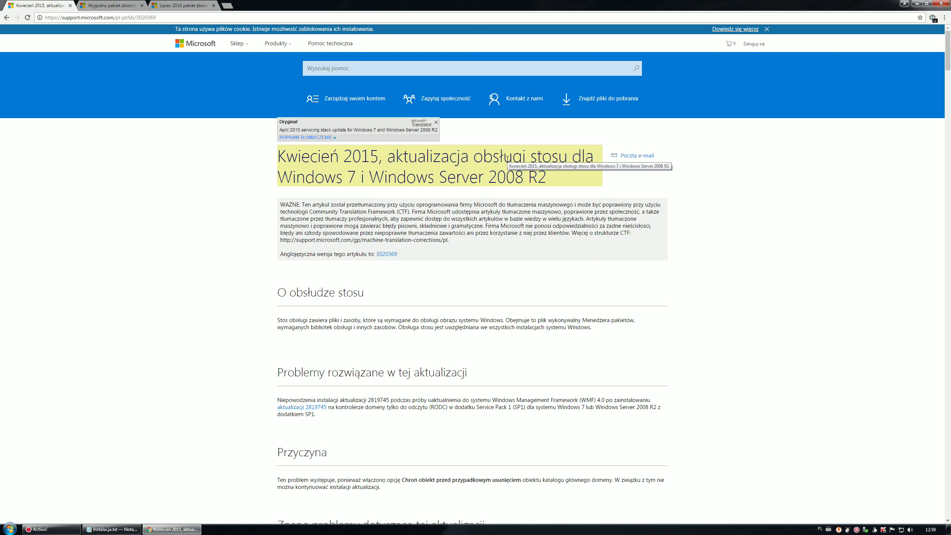
Go back to the KB3125574 article's title and check the direct download link for this rollup in the Instalacja.txt notes
left_click(112, 5)
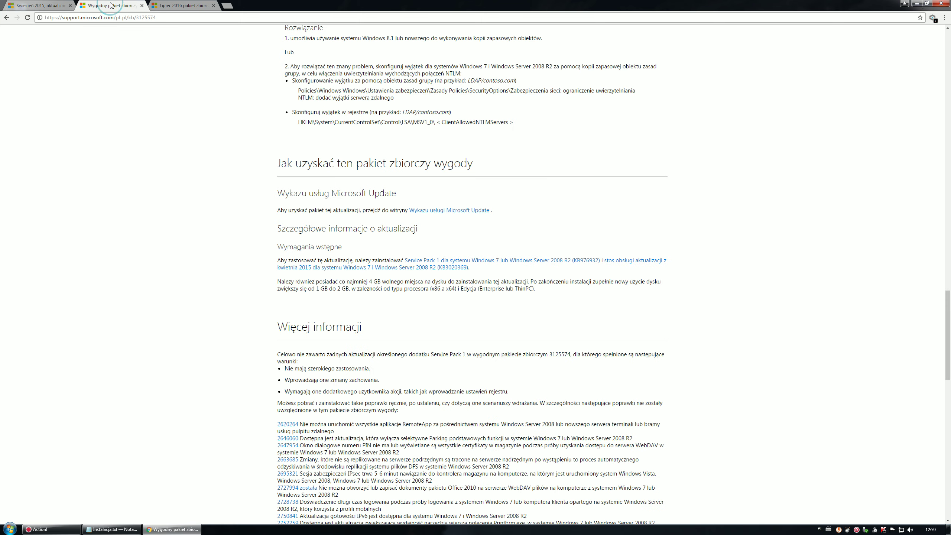
scroll(379, 321, "down", 1)
scroll(379, 321, "up", 20)
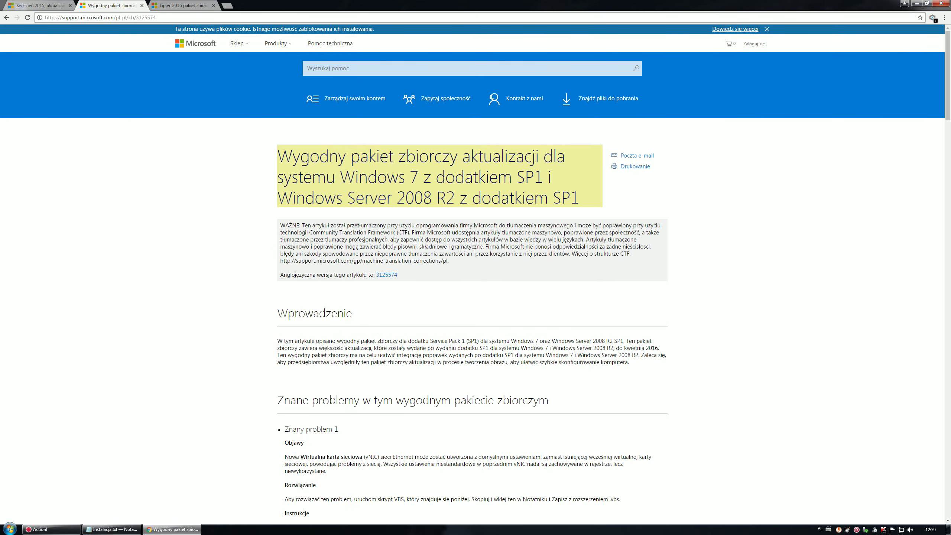
mouse_move(485, 169)
left_click(172, 529)
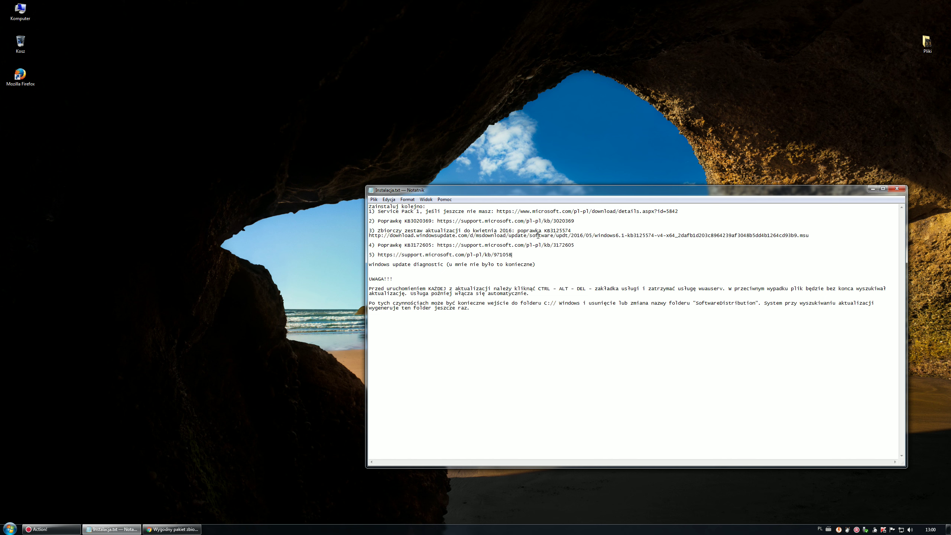
left_click(172, 528)
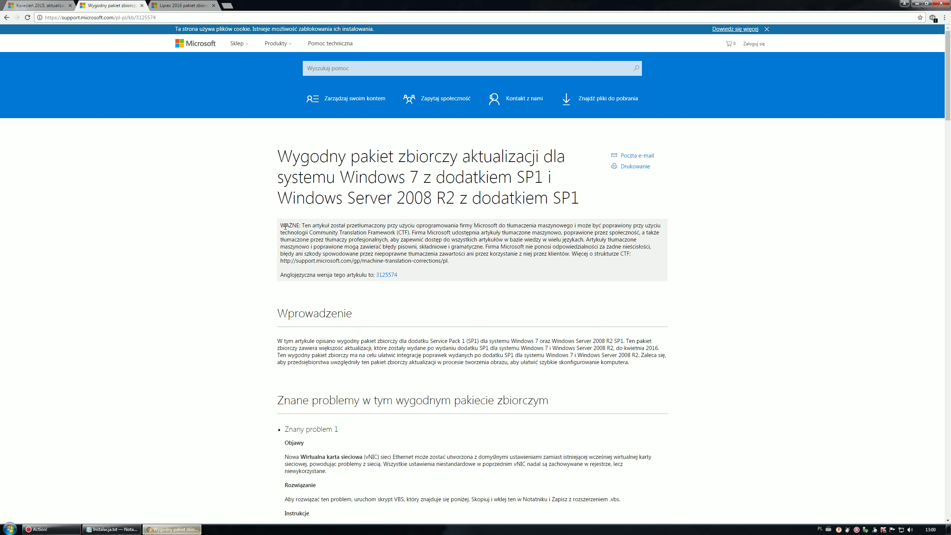
Locate the section of the KB3125574 article on obtaining the rollup through the Microsoft Update Catalog
scroll(237, 298, "down", 8)
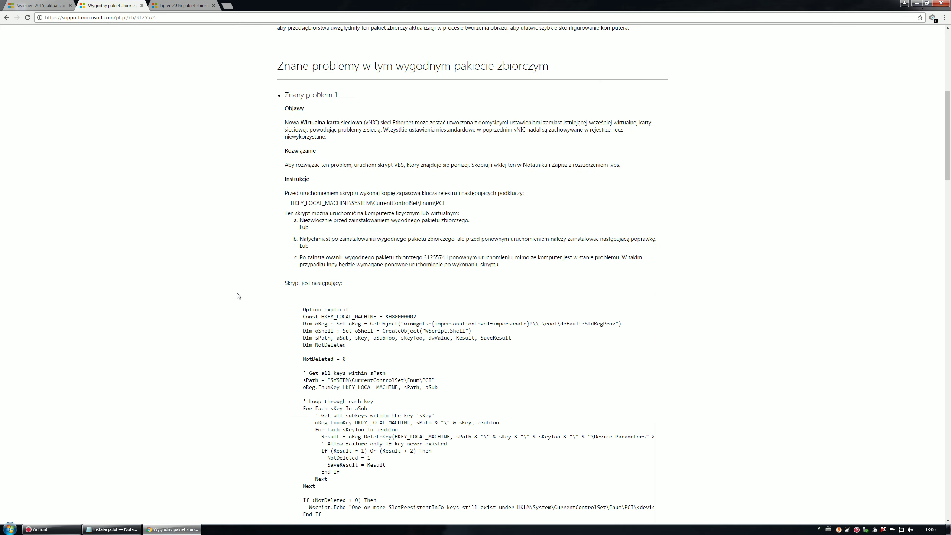
scroll(238, 296, "up", 8)
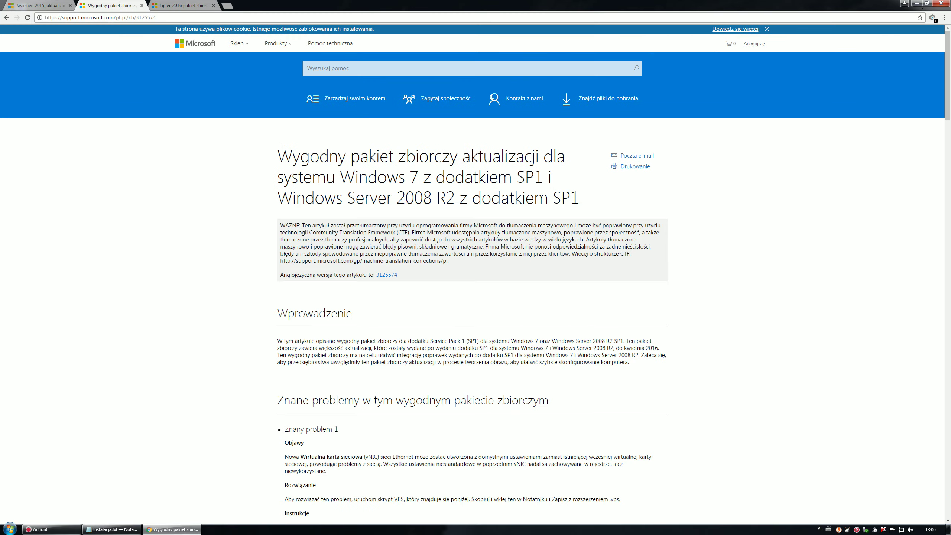
scroll(277, 277, "down", 4)
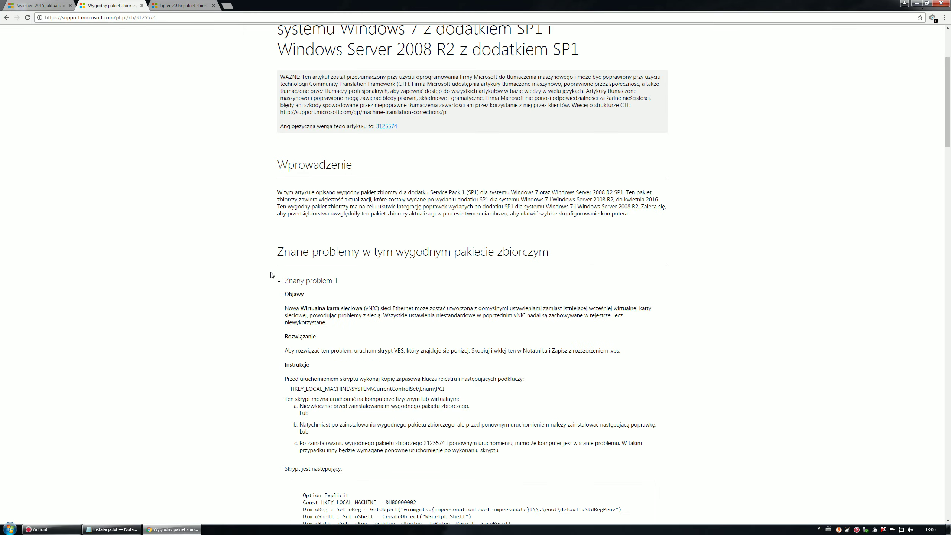
scroll(272, 276, "down", 4)
scroll(272, 276, "down", 20)
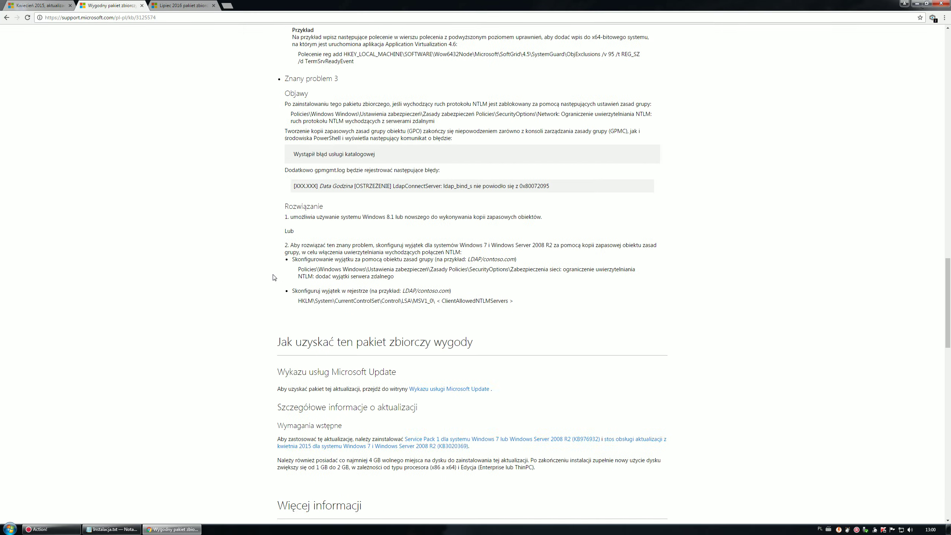
scroll(273, 277, "up", 5)
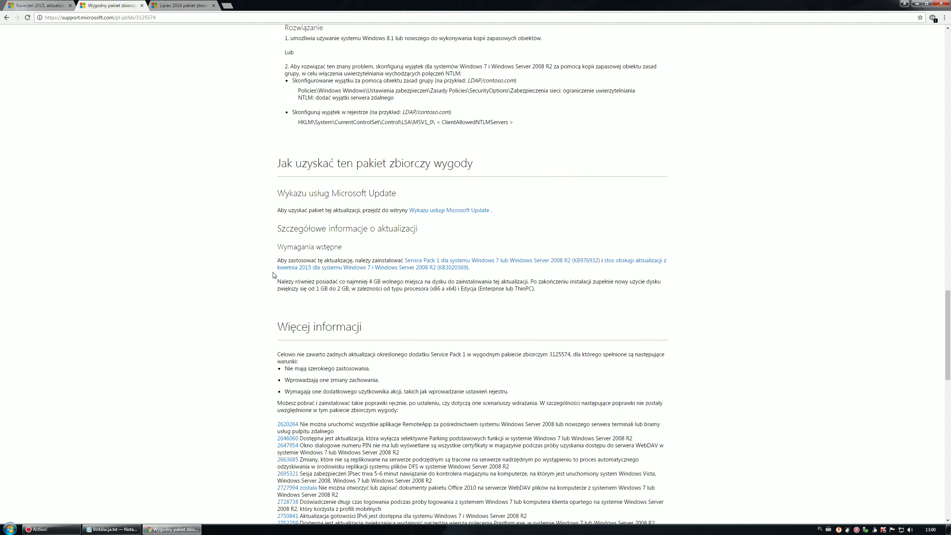
mouse_move(405, 208)
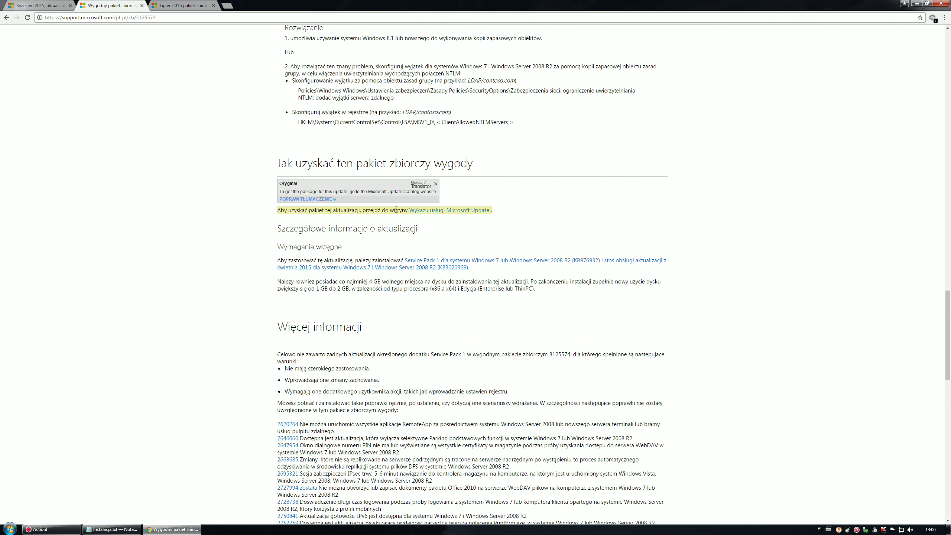
Follow the KB3125574 article to its Microsoft Update Catalog listing and check the entry against the Instalacja.txt notes
left_click(430, 212)
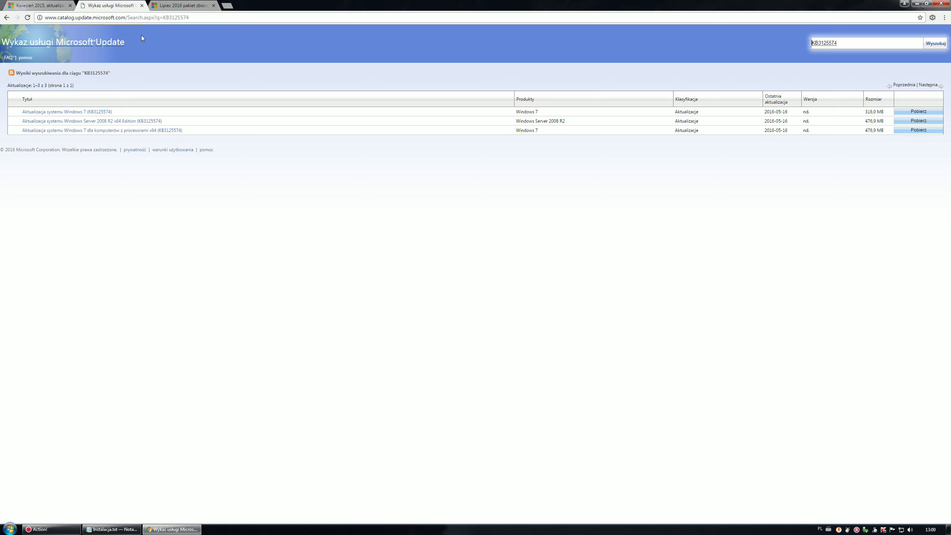
left_click(112, 529)
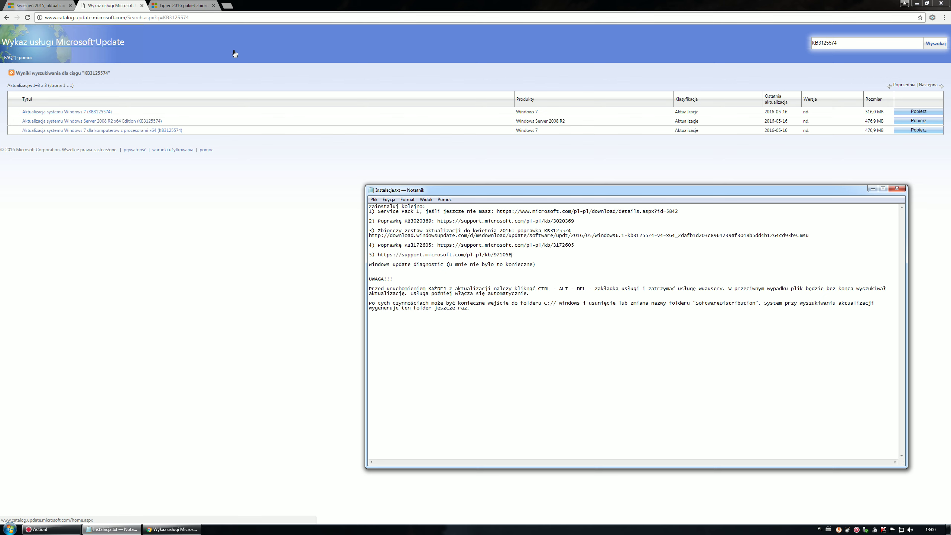
Bring up the KB3172605 July 2016 rollup article, check it against the notes, and examine its download options
left_click(183, 5)
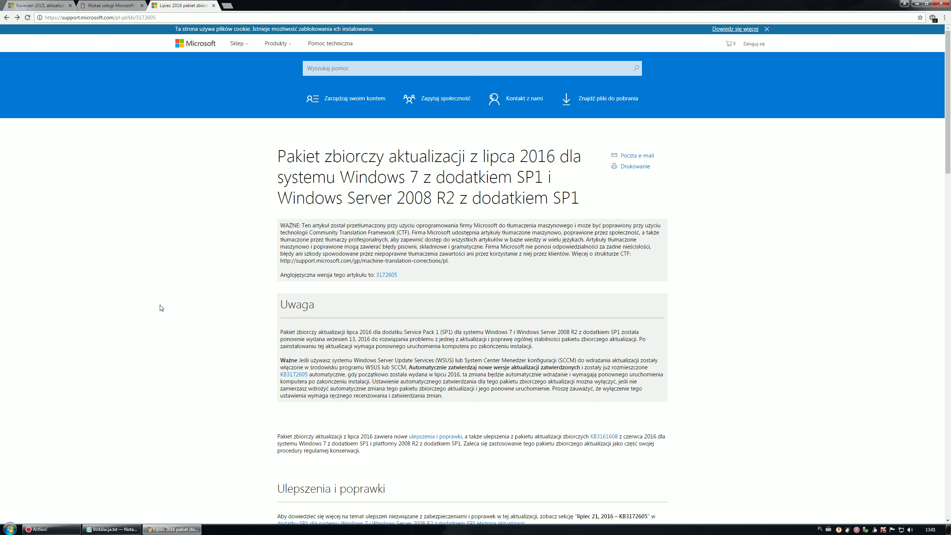
left_click(126, 529)
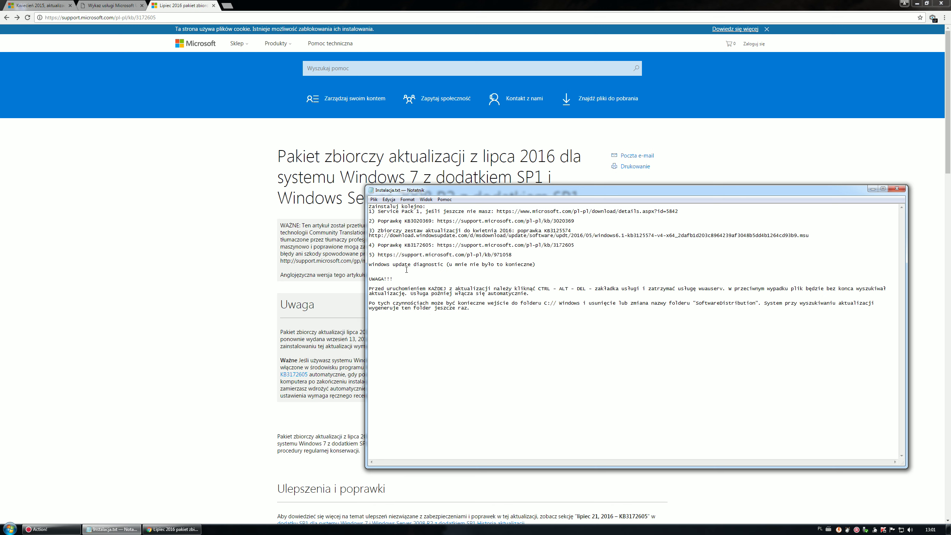
left_click(208, 187)
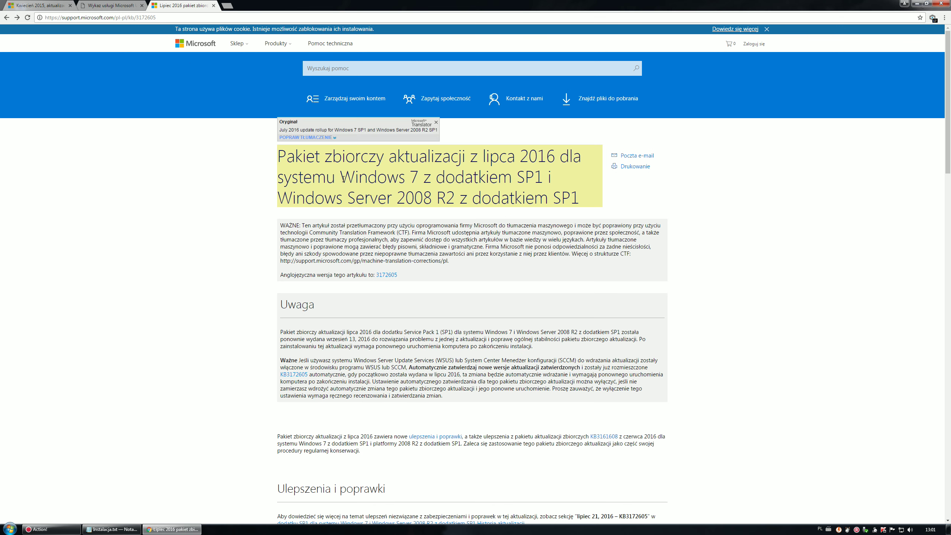
scroll(215, 252, "down", 4)
scroll(232, 268, "up", 4)
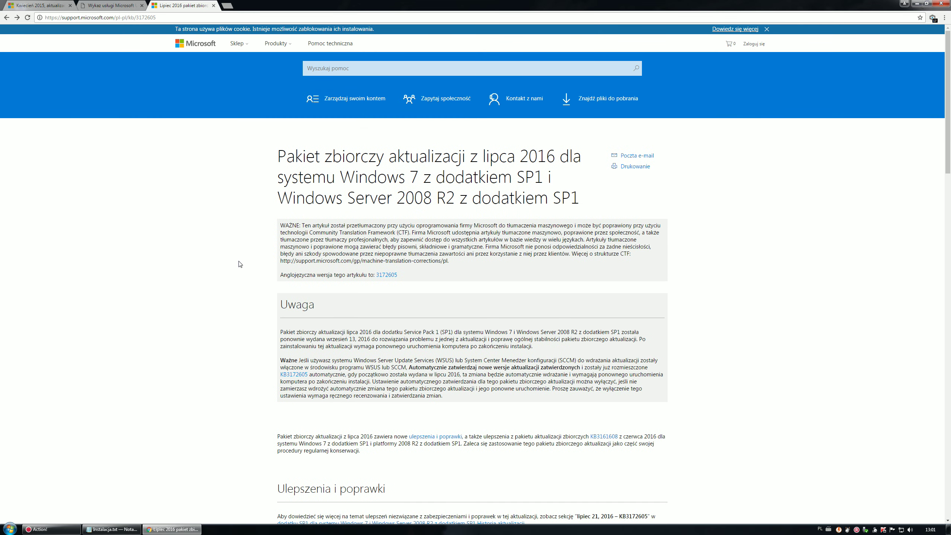
mouse_move(347, 176)
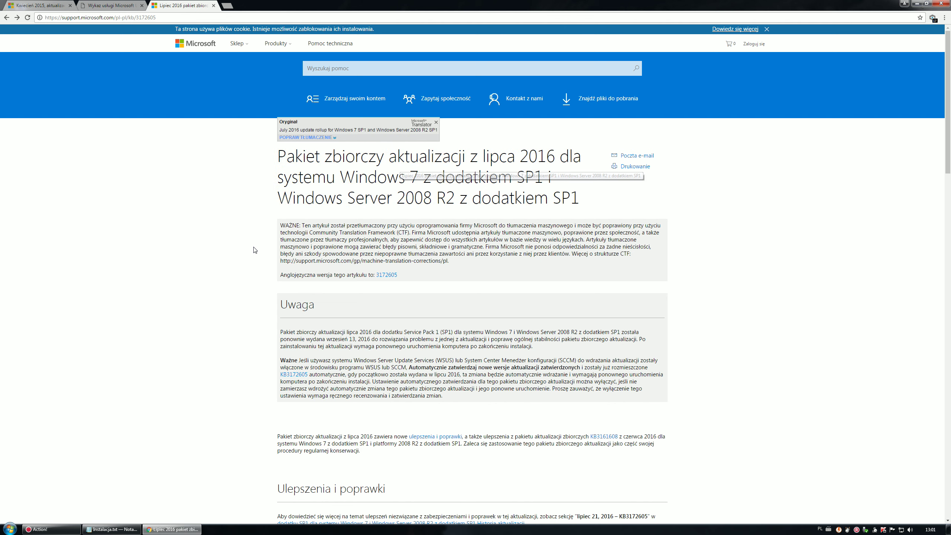
scroll(251, 248, "down", 4)
scroll(250, 247, "down", 3)
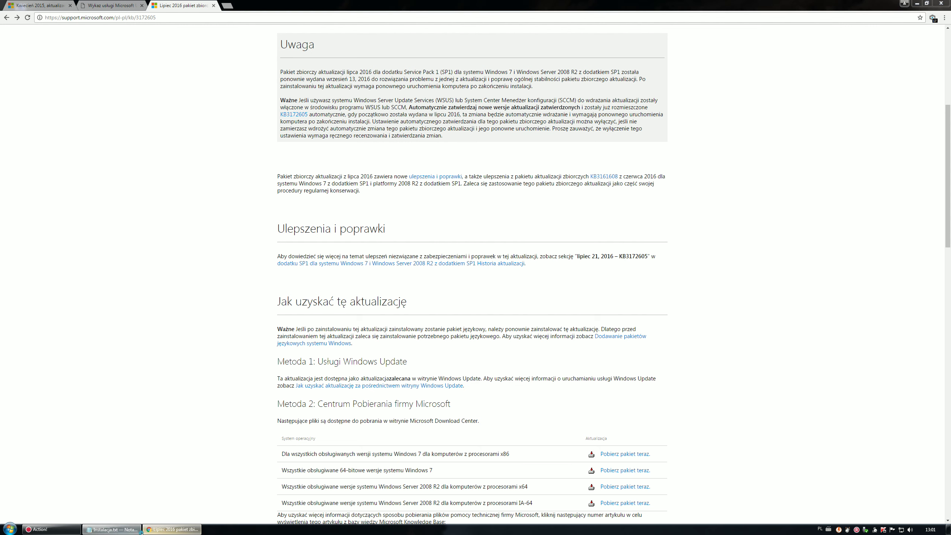
left_click(112, 529)
left_click(530, 255)
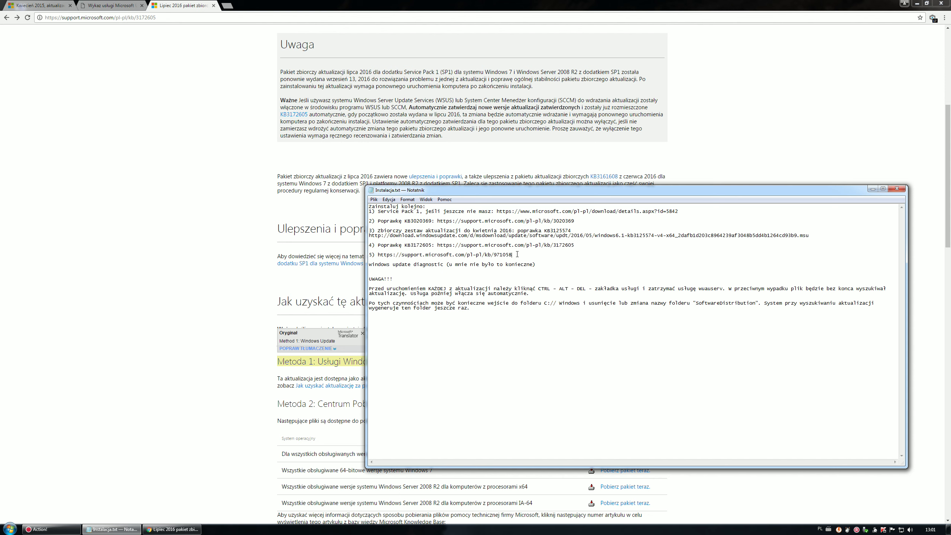
left_click_drag(512, 255, 379, 256)
key("ctrl+c")
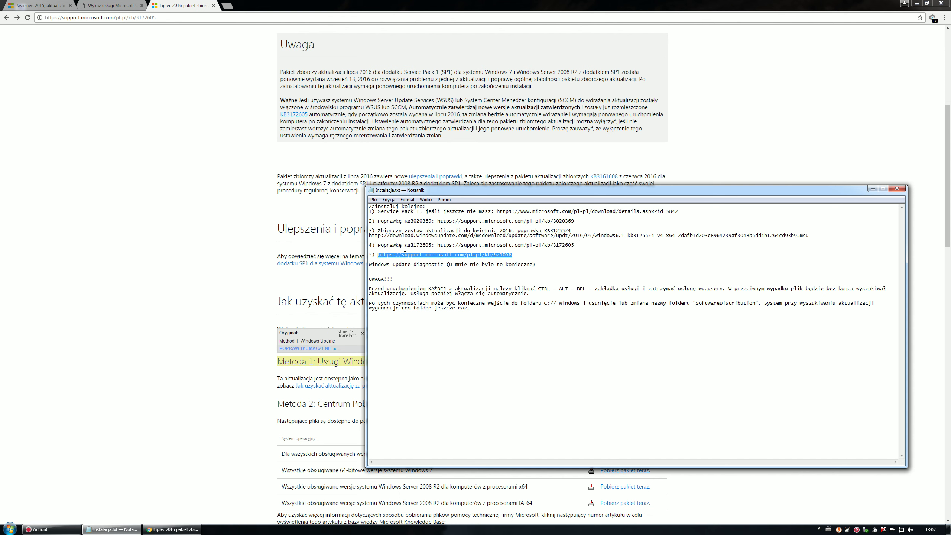
left_click(245, 12)
left_click(227, 5)
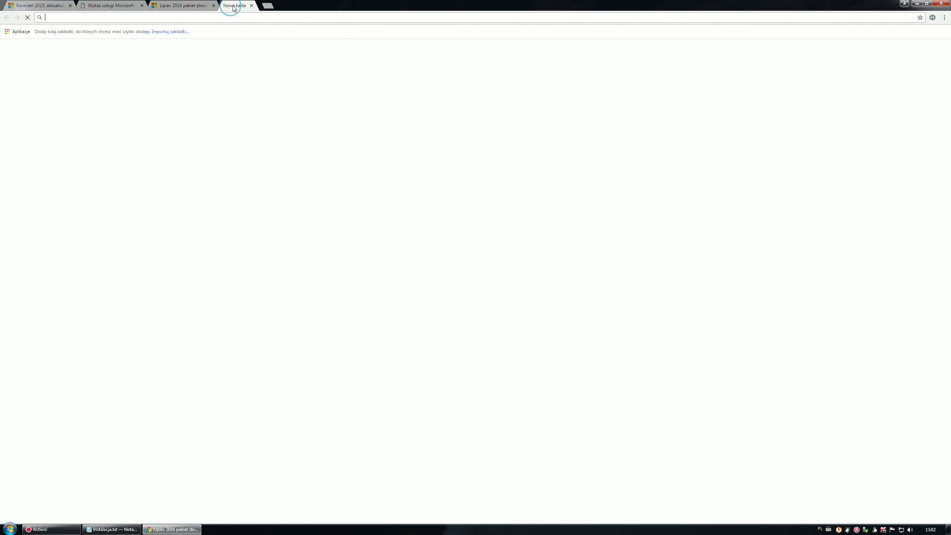
key("ctrl+v")
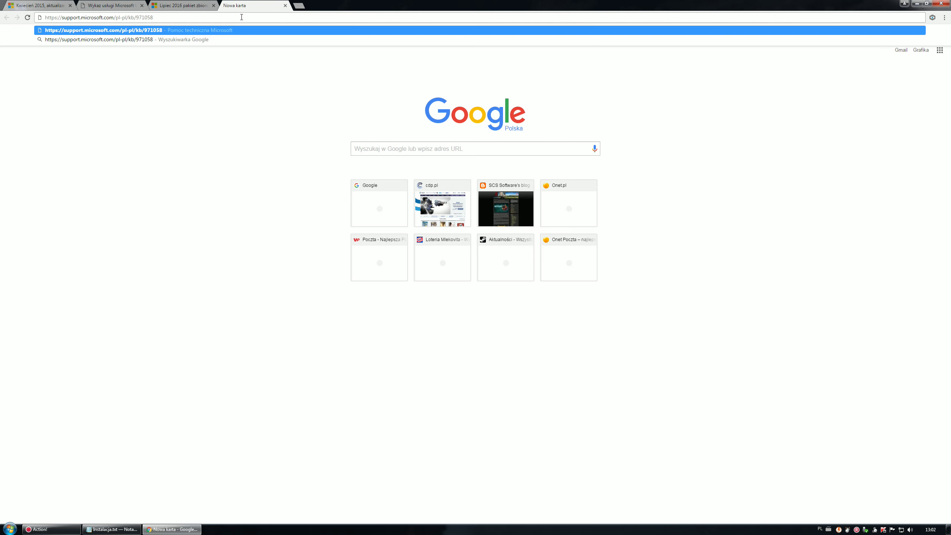
key("Return")
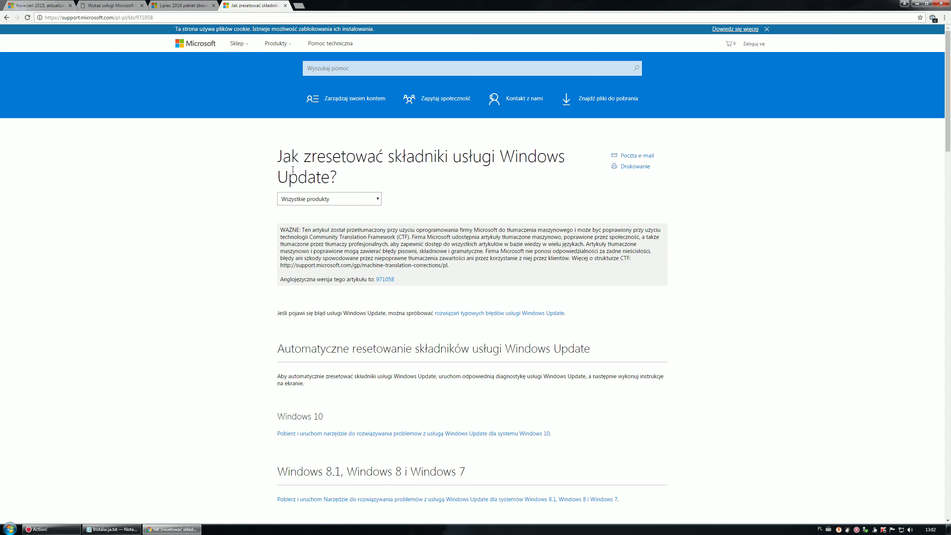
Read through the article's automatic and manual instructions for resetting the Windows Update components, then return to its beginning
scroll(221, 224, "down", 4)
scroll(222, 220, "up", 4)
scroll(228, 203, "down", 12)
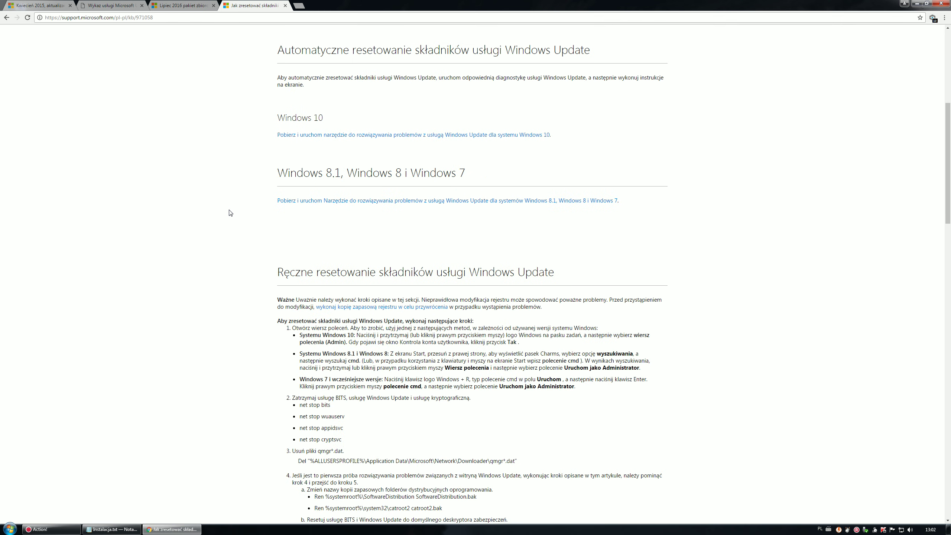
scroll(229, 211, "down", 15)
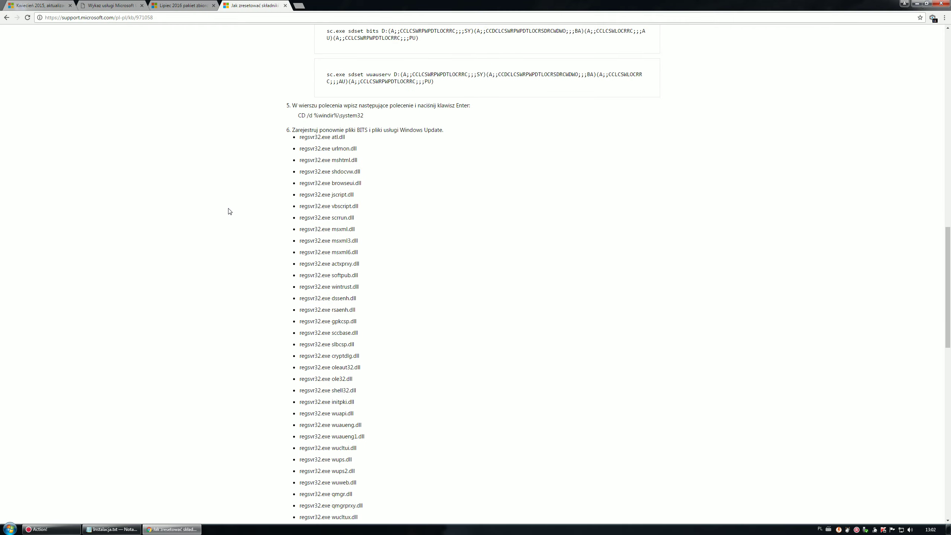
scroll(229, 211, "down", 7)
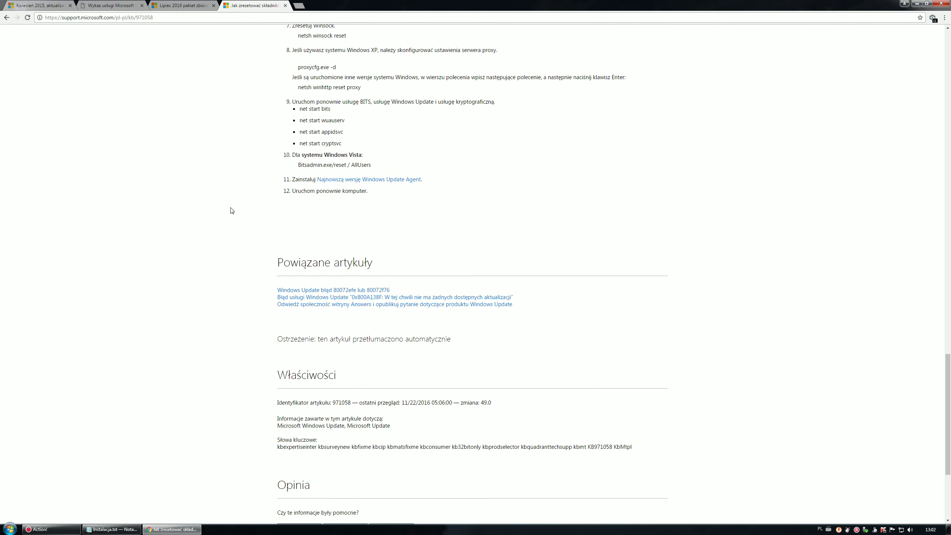
scroll(232, 326, "up", 5)
scroll(233, 328, "up", 20)
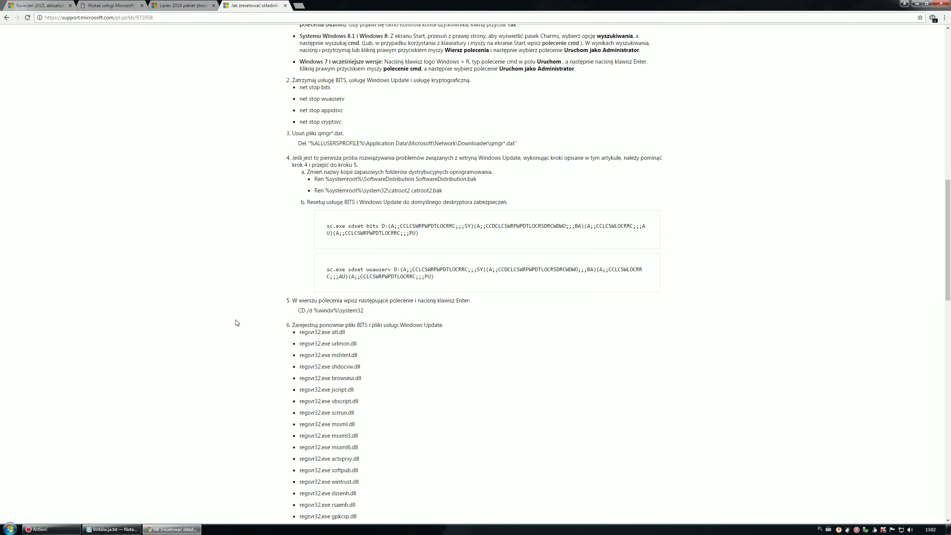
scroll(237, 318, "up", 3)
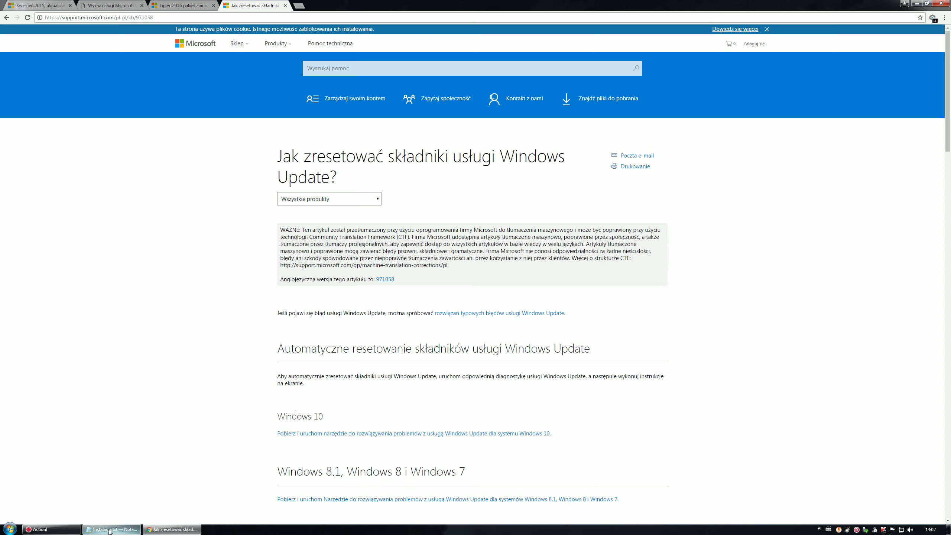
Review the four open update pages in order and check them against the installation list in the Instalacja.txt notes
mouse_move(109, 531)
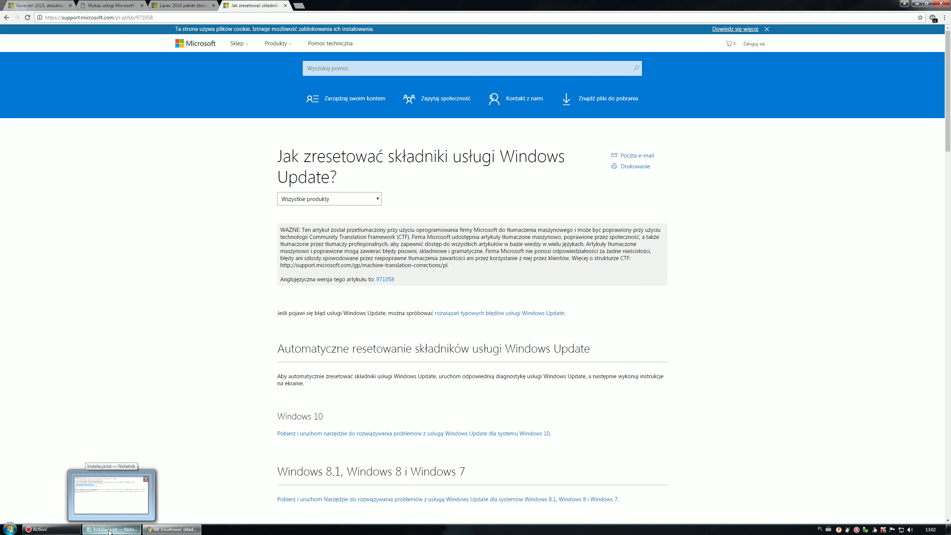
left_click(109, 530)
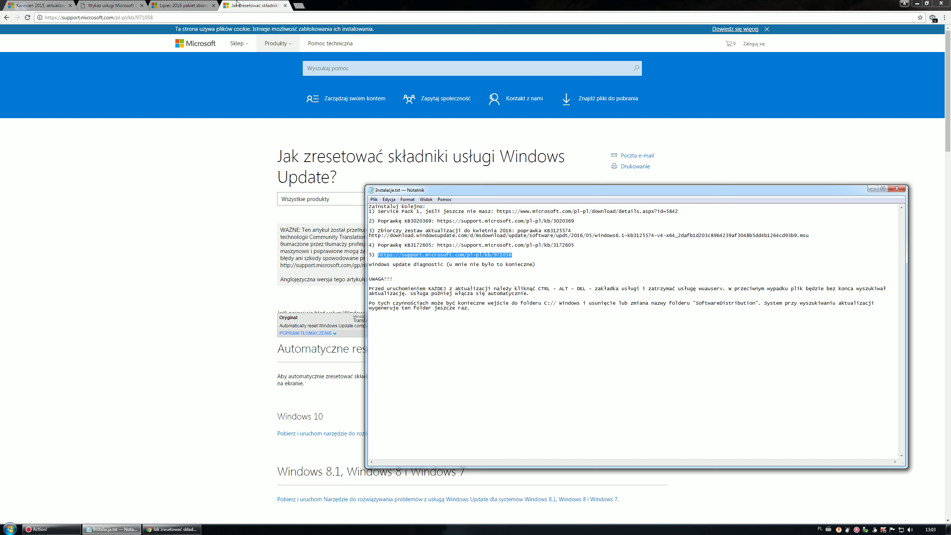
left_click(37, 5)
left_click(100, 5)
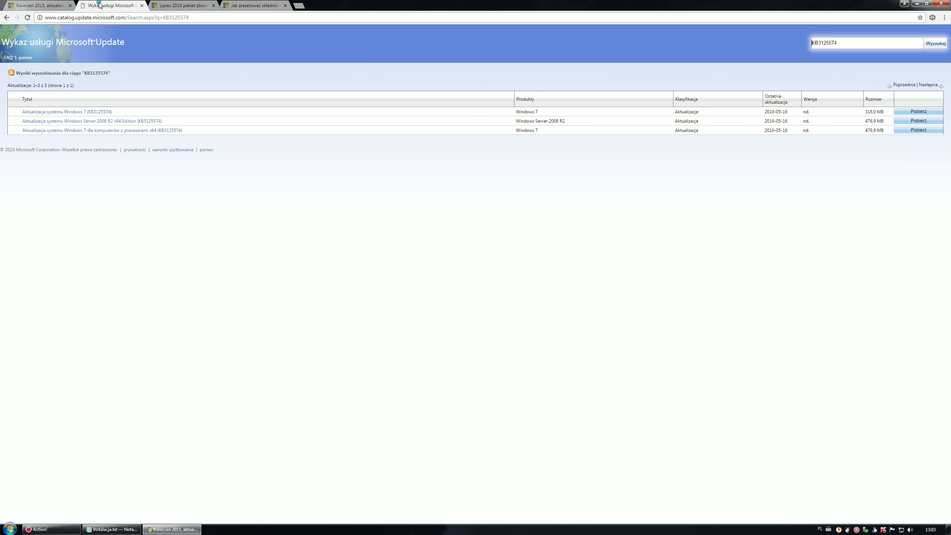
left_click(181, 6)
left_click(257, 5)
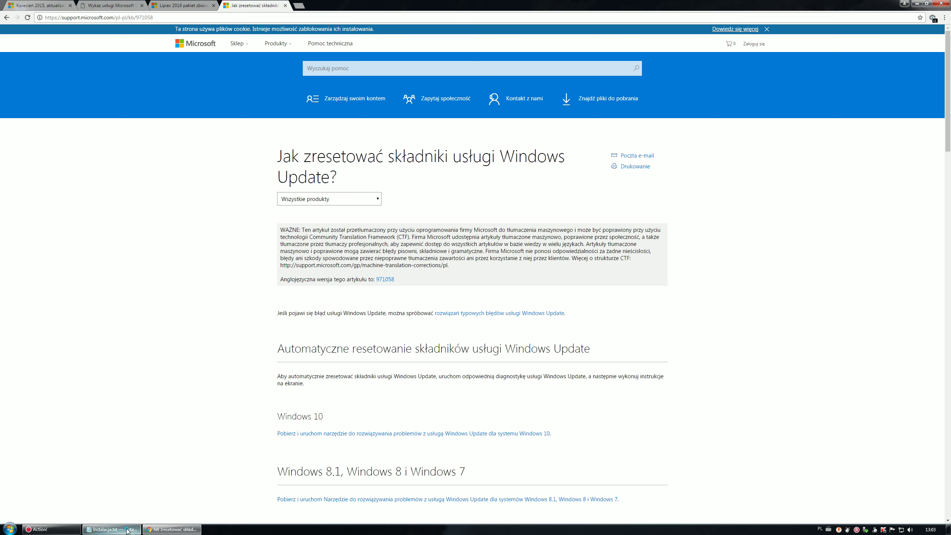
left_click(111, 528)
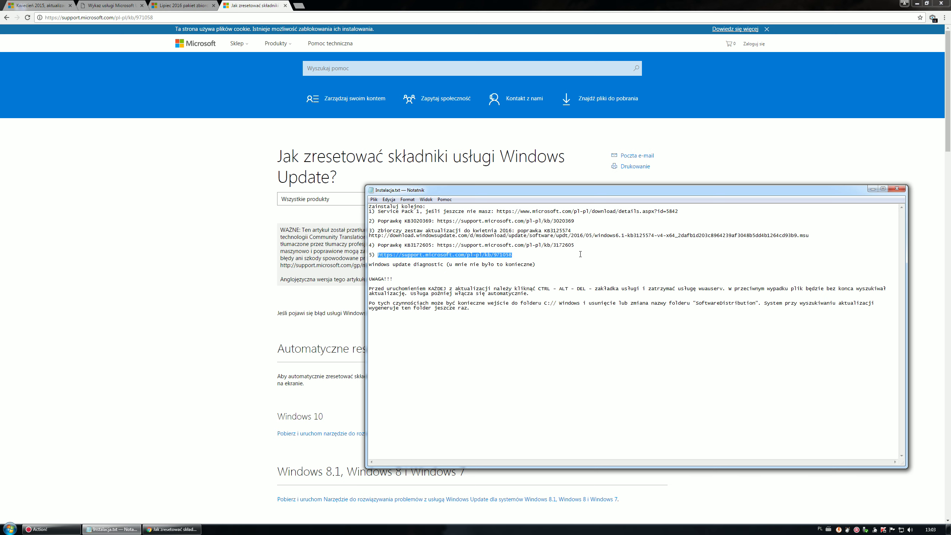
Open the services list in Windows Task Manager and try to stop the wuauserv service
key("ctrl+alt+Delete")
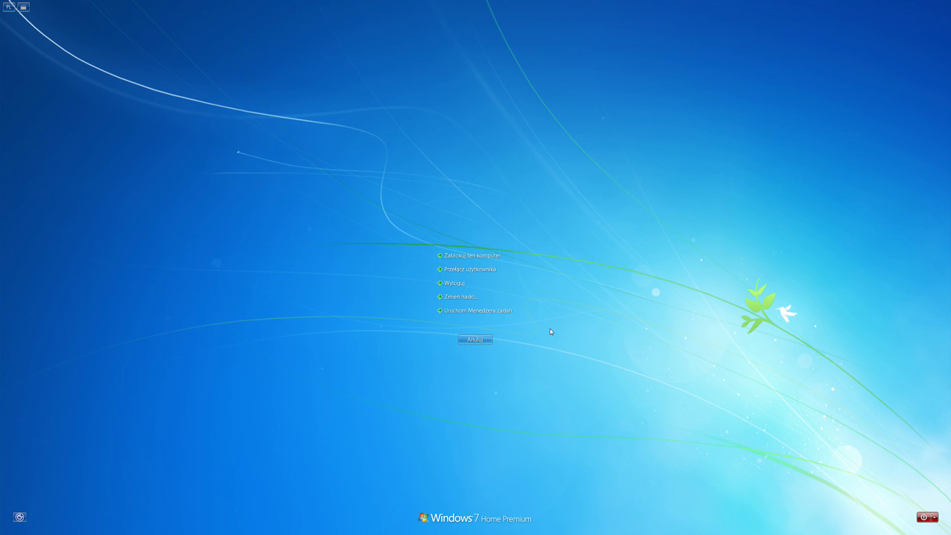
left_click(505, 310)
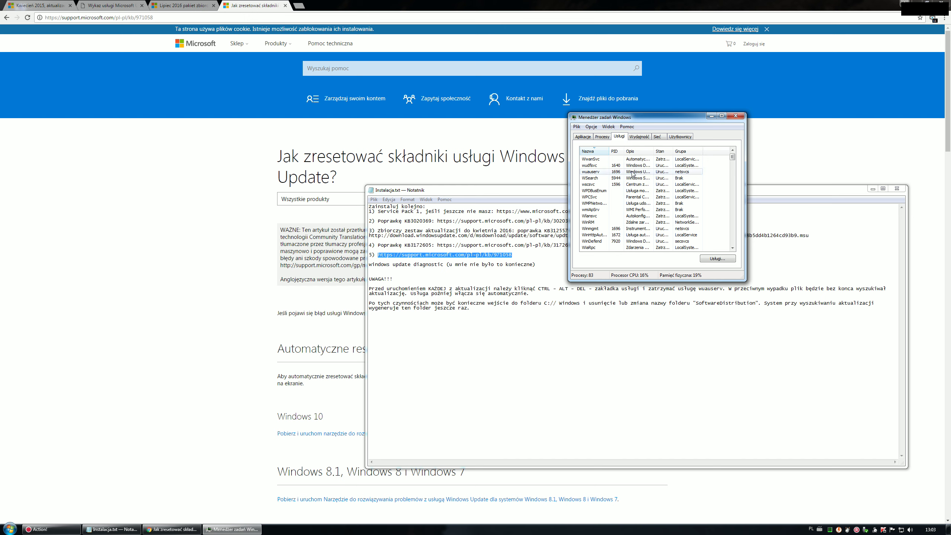
right_click(600, 172)
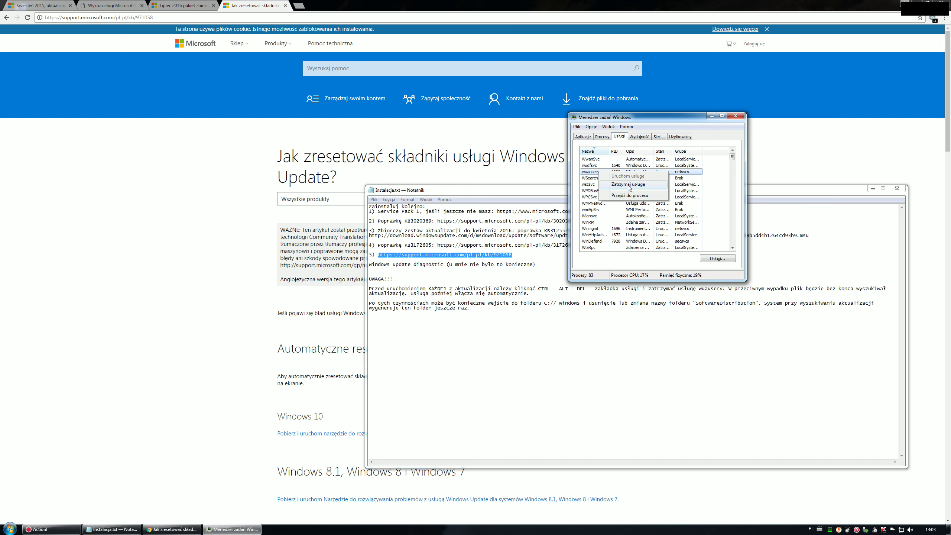
left_click(721, 175)
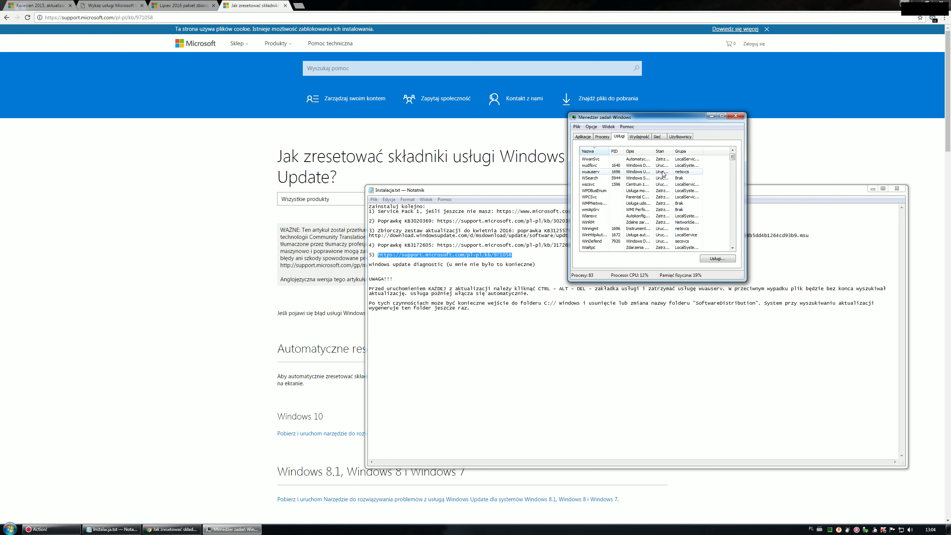
right_click(598, 175)
left_click(617, 188)
left_click_drag(612, 119, 590, 120)
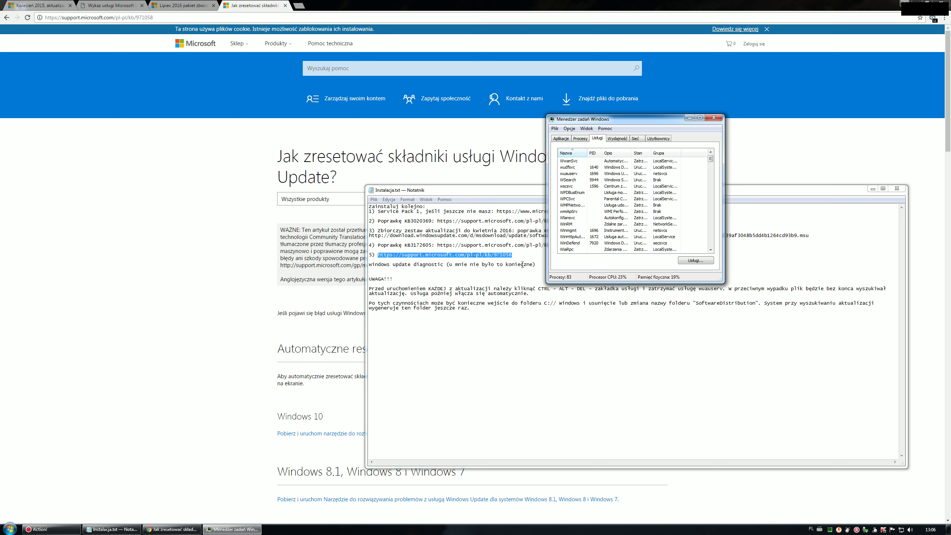
Check the notes' SoftwareDistribution remark, open the Windows folder on drive C, and select the SoftwareDistribution folder
left_click(437, 264)
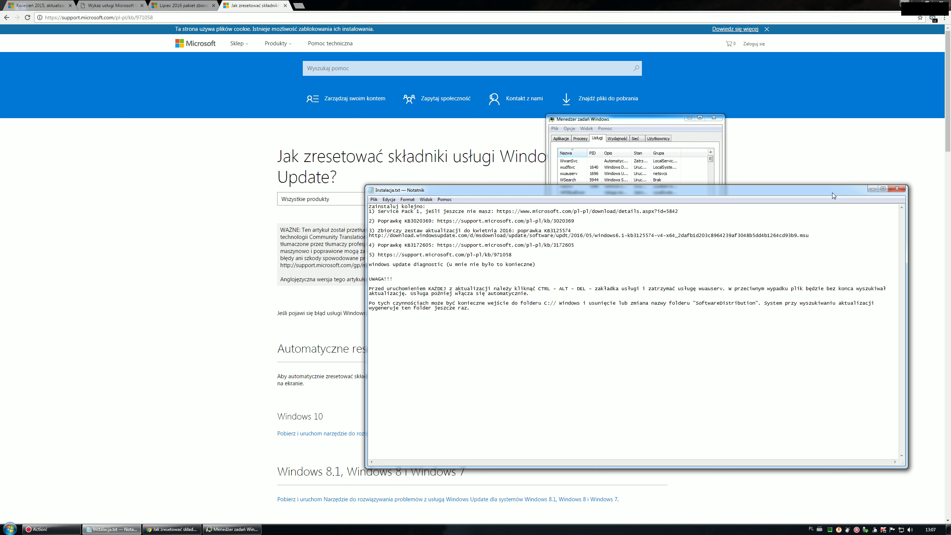
left_click(7, 530)
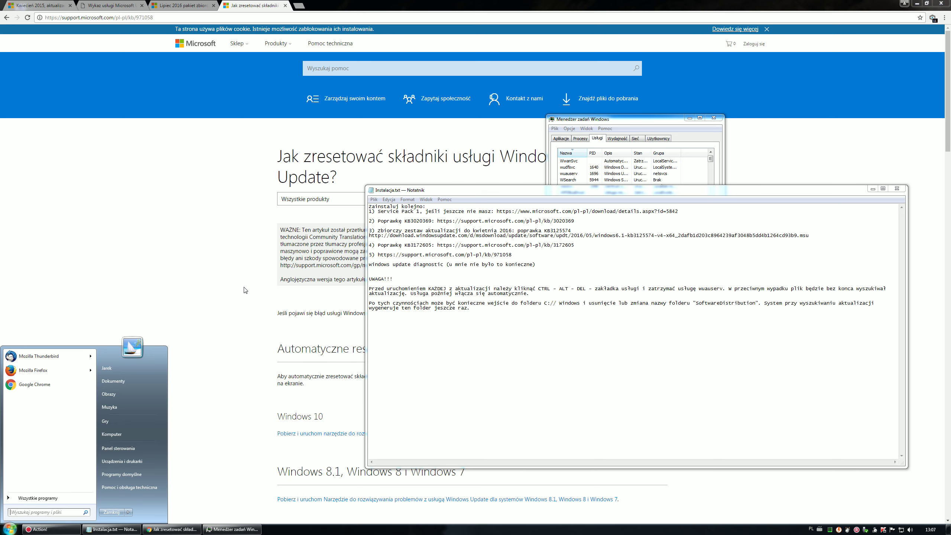
left_click(135, 434)
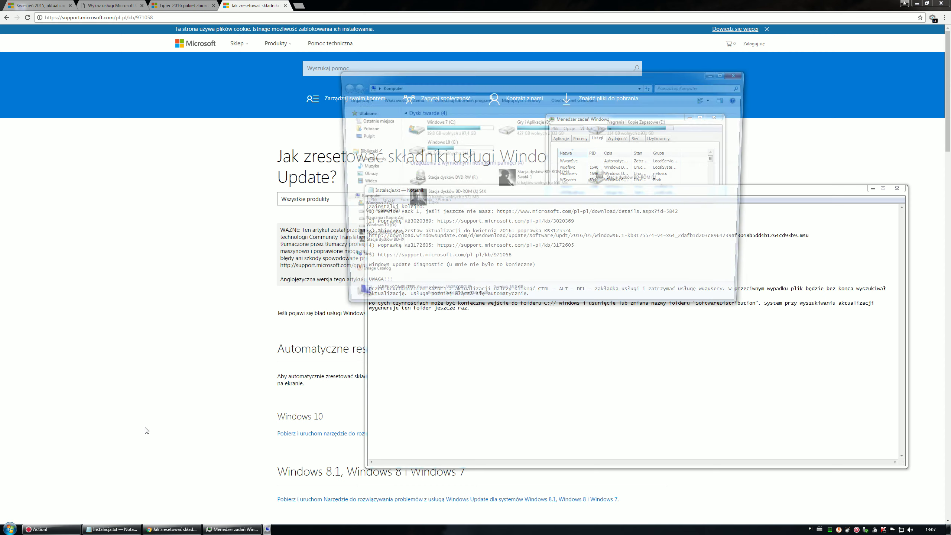
double_click(445, 127)
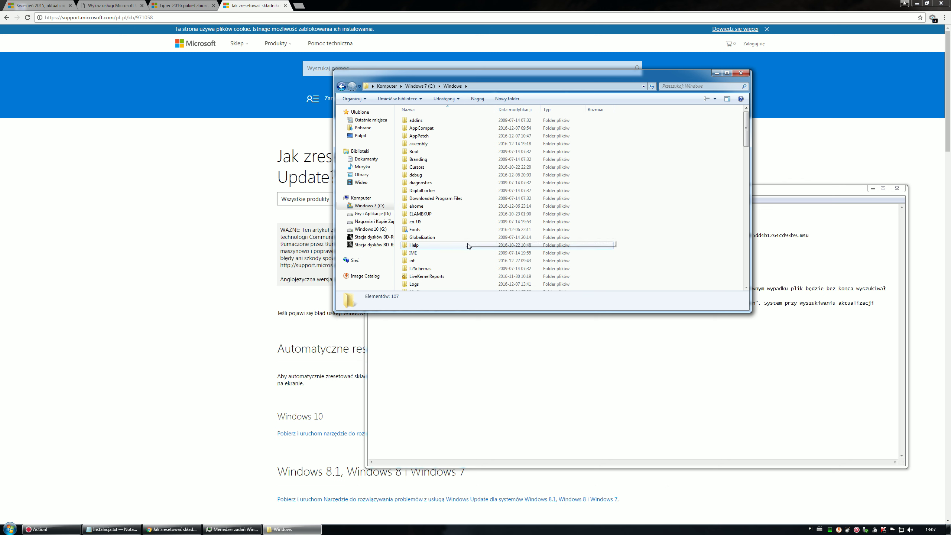
scroll(466, 239, "down", 9)
scroll(466, 239, "down", 1)
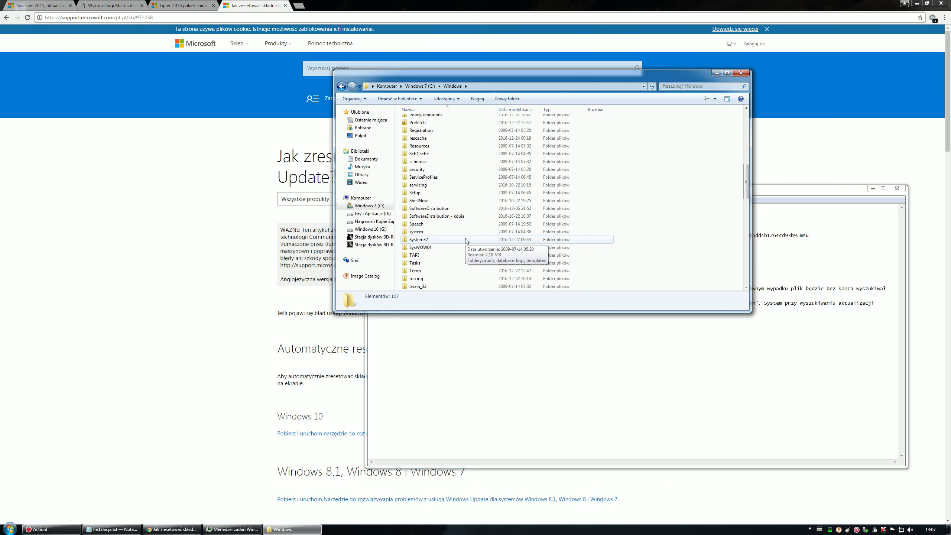
left_click(449, 209)
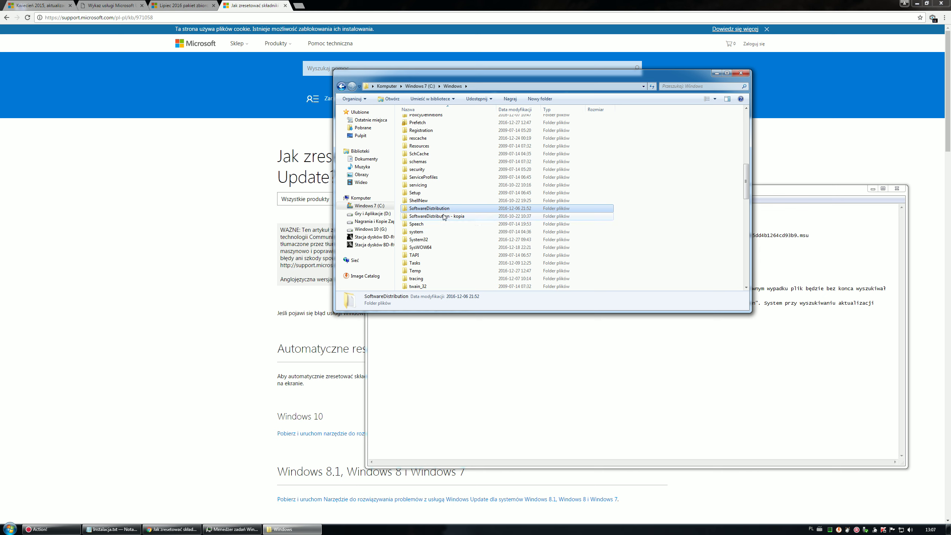
Compare the backup folder "SoftwareDistribution - kopia" with the current SoftwareDistribution folder
left_click(445, 217)
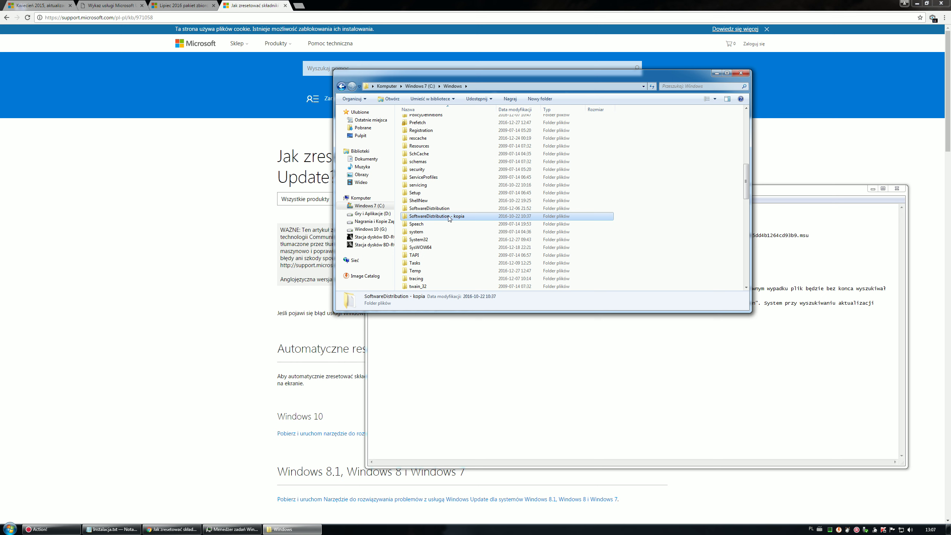
mouse_move(459, 219)
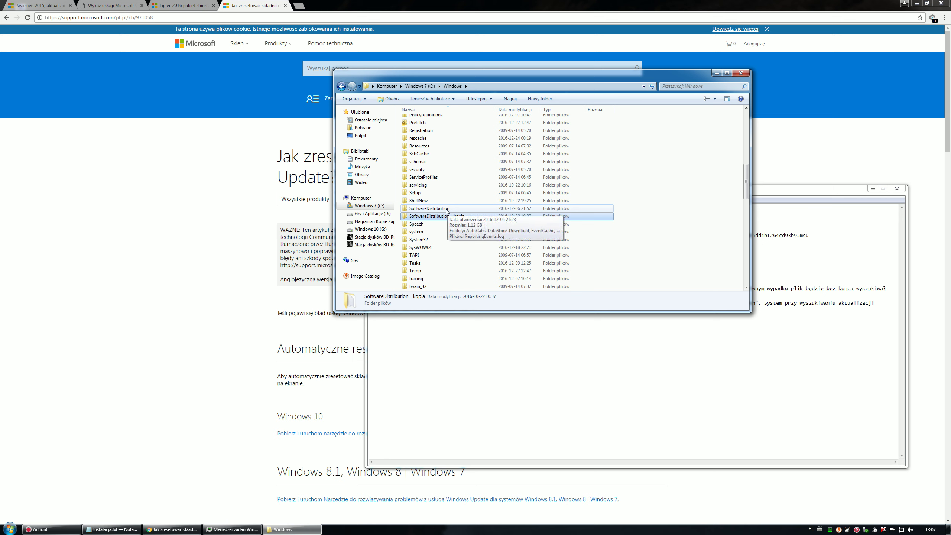
left_click(446, 209)
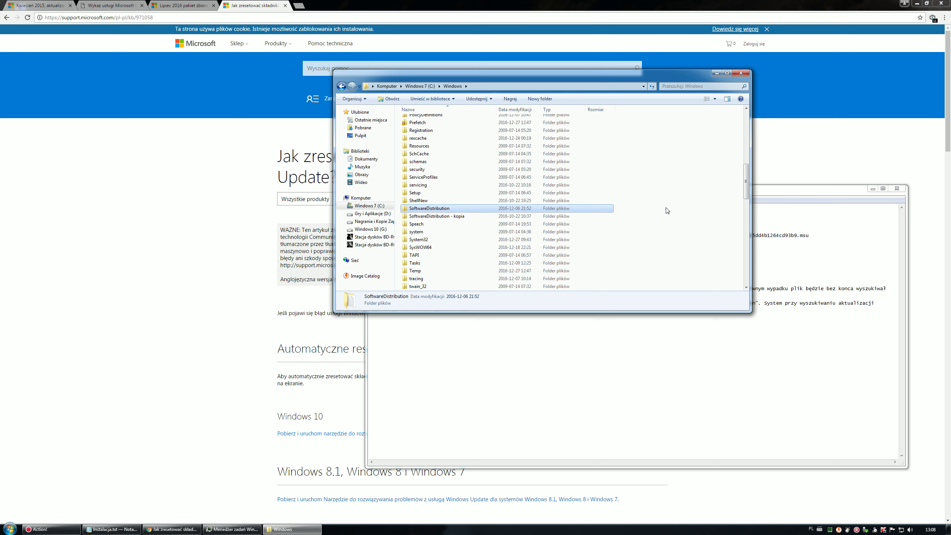
Put the Windows folder window away and review the Service Pack 1 and KB3020369 entries in the notes
left_click(715, 74)
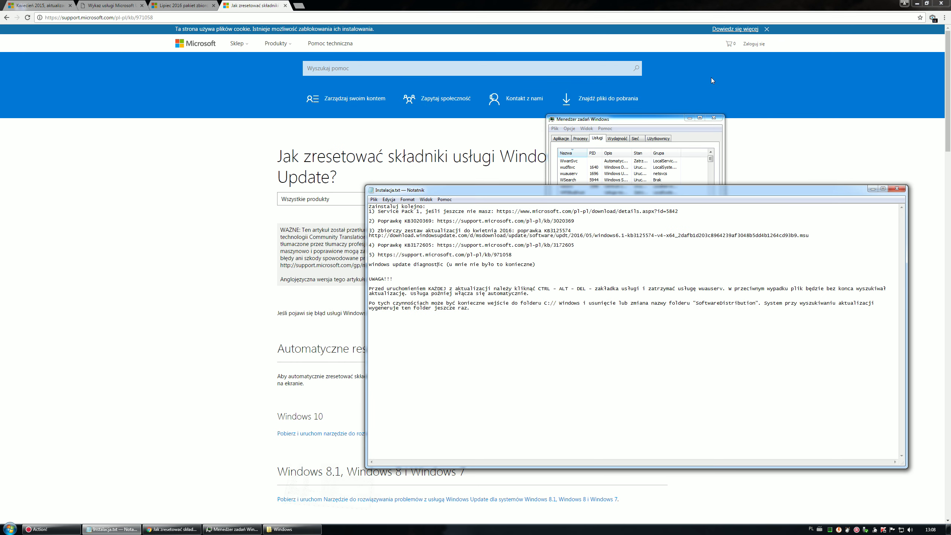
left_click_drag(389, 212, 501, 212)
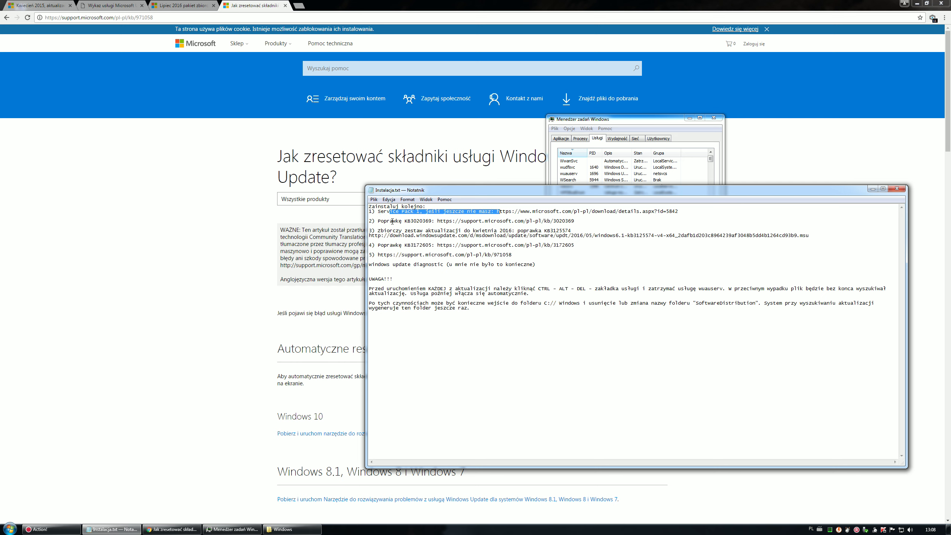
left_click(421, 221)
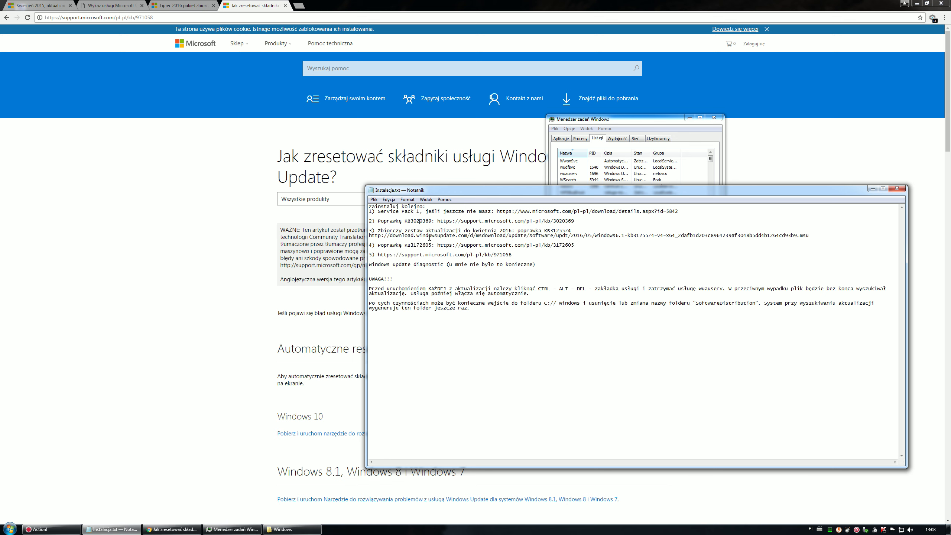